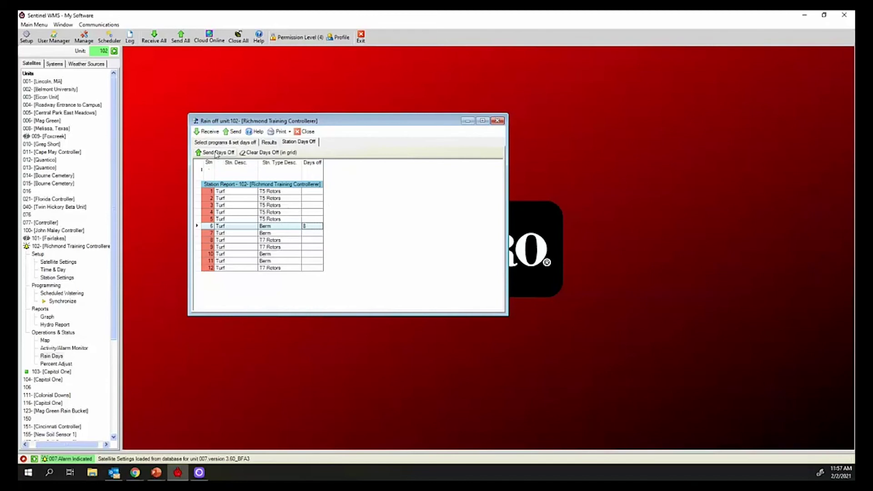
Step: Send the 8 days off for station 6 to unit 102 and close the rain off window
click(216, 152)
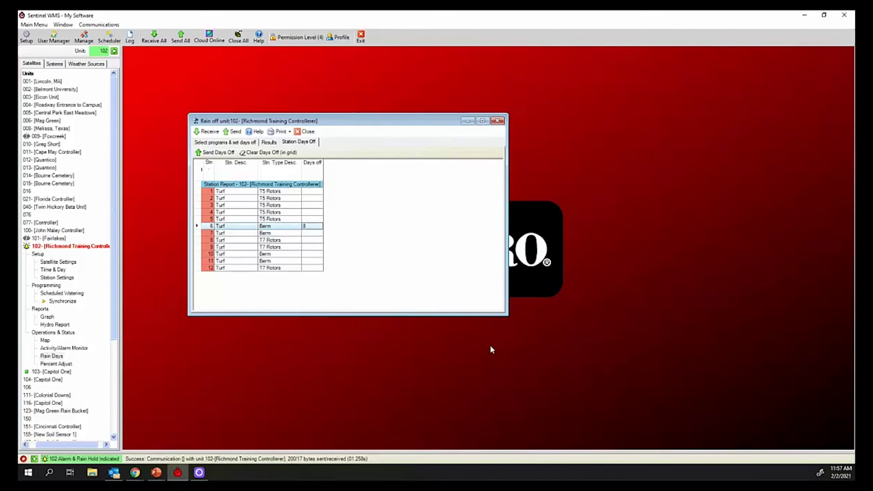
click(313, 132)
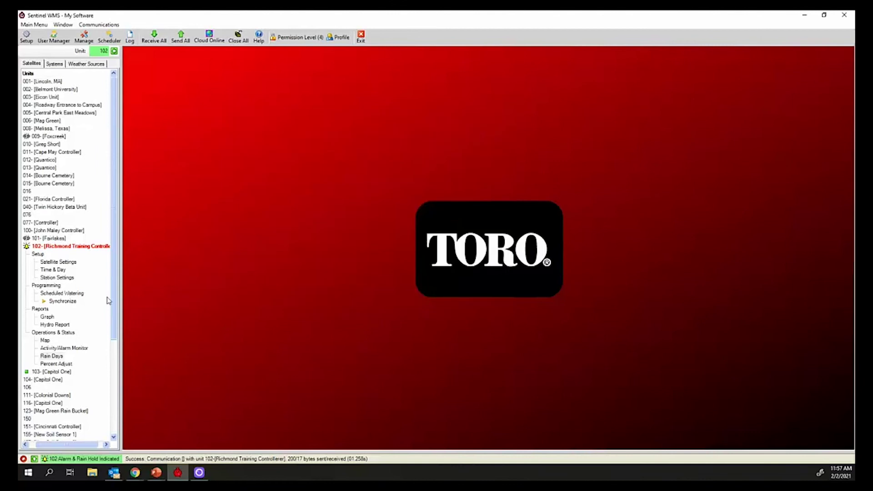
Step: Receive the activity and alarm data from unit 102 and check the days off for station 6 in the report
click(62, 349)
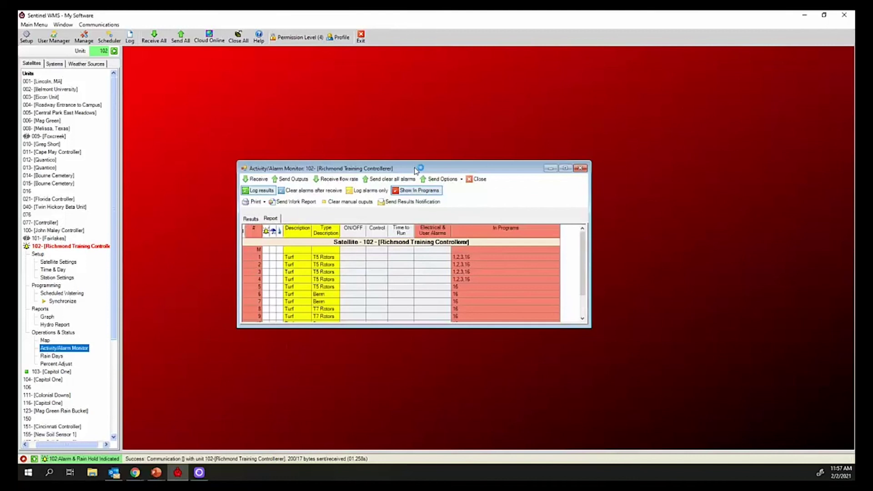
drag(416, 170, 394, 125)
click(234, 132)
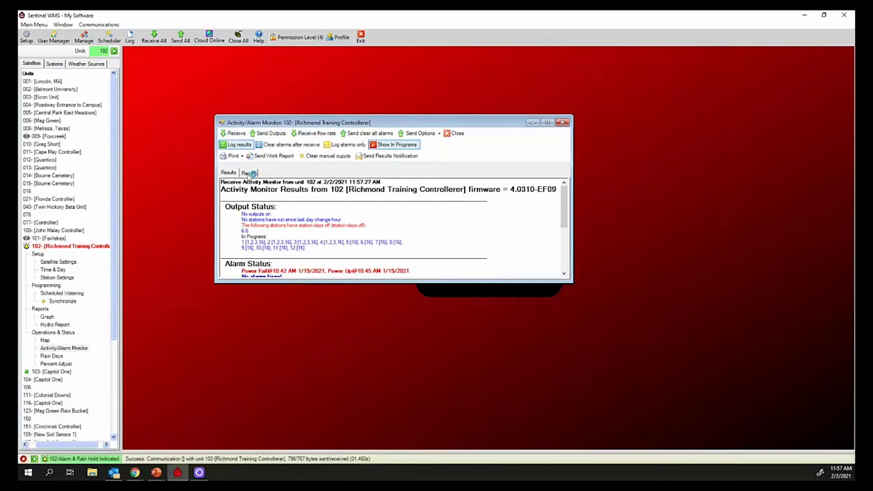
click(248, 173)
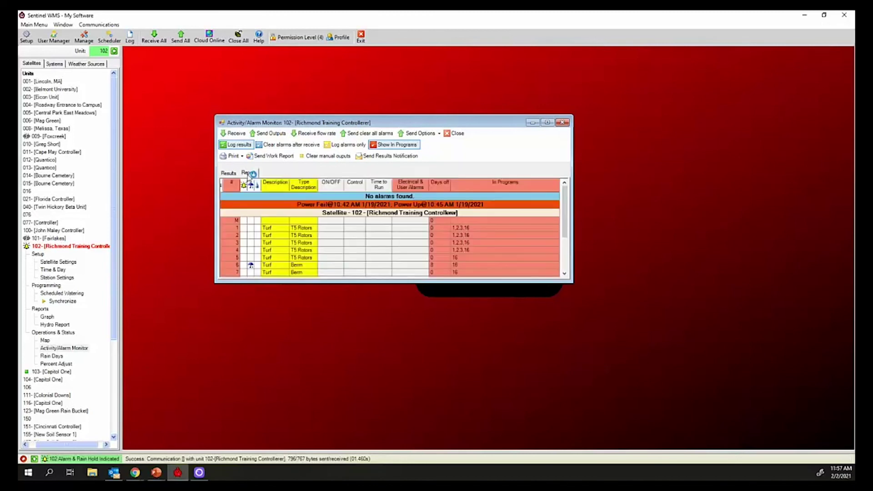
click(254, 266)
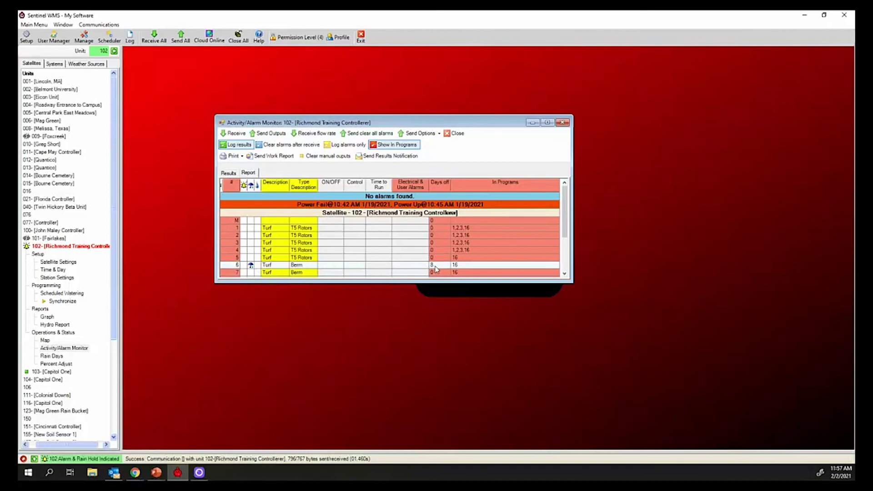
click(377, 213)
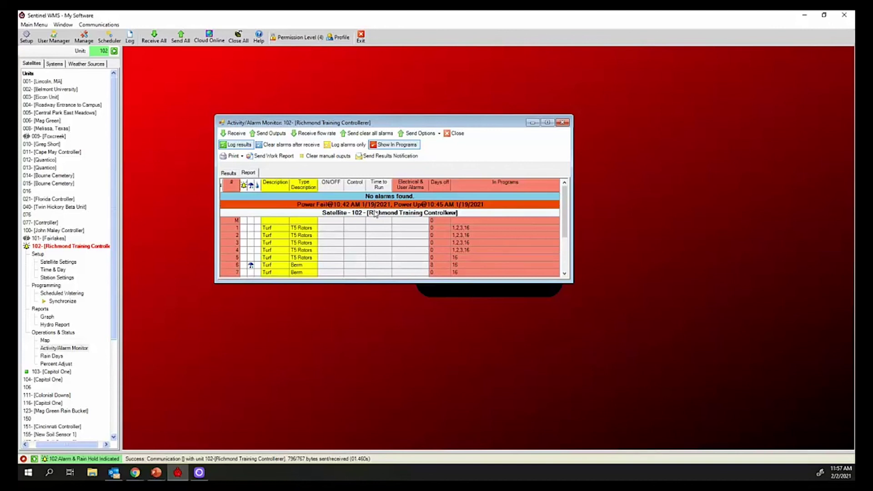
click(374, 209)
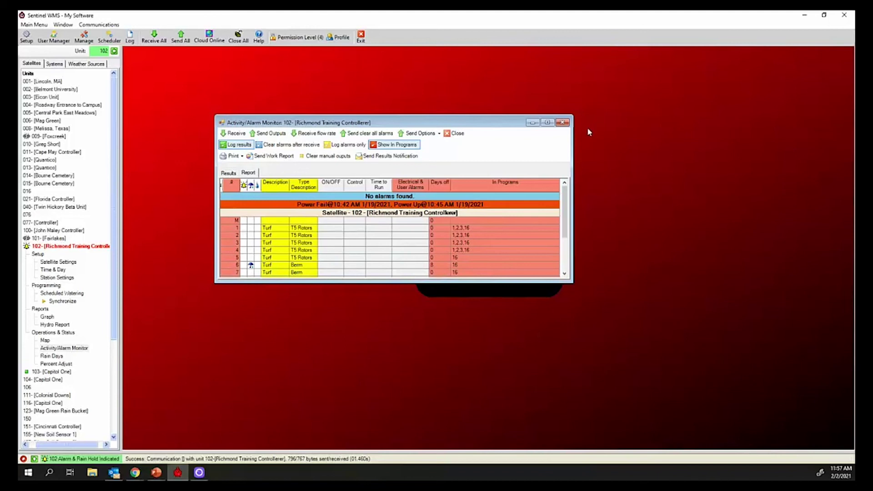
click(562, 123)
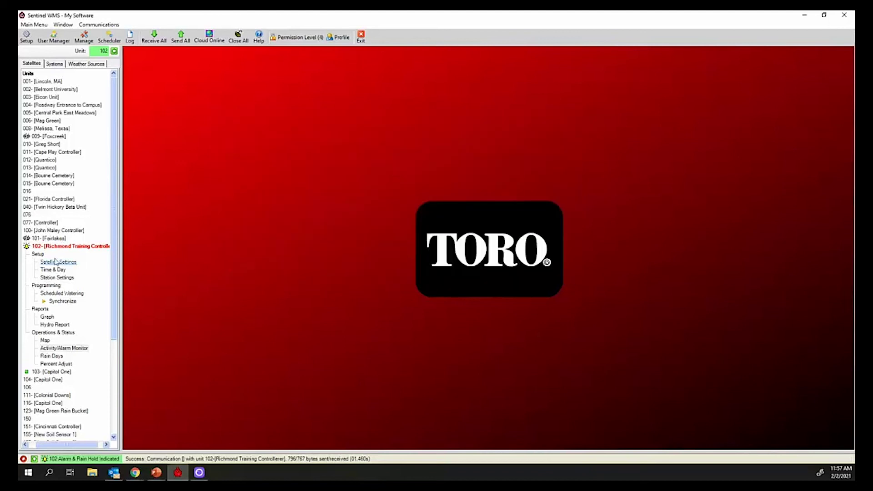
double_click(59, 247)
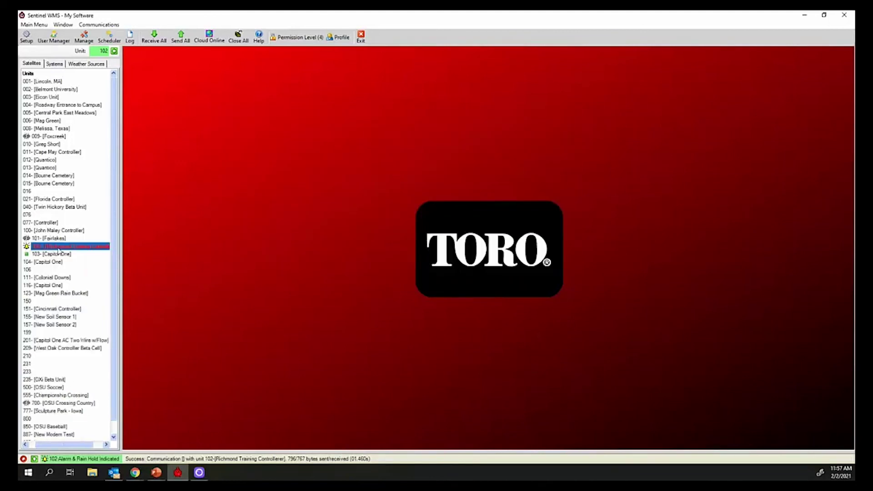
Step: Switch the Sentinel database location to New Database.mdb in the software setup, save it, and accept the database change
click(27, 40)
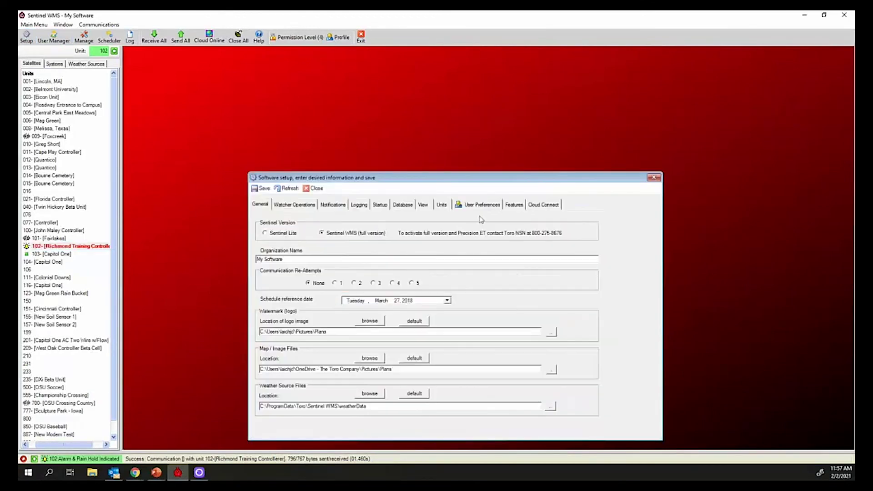
drag(444, 180, 455, 149)
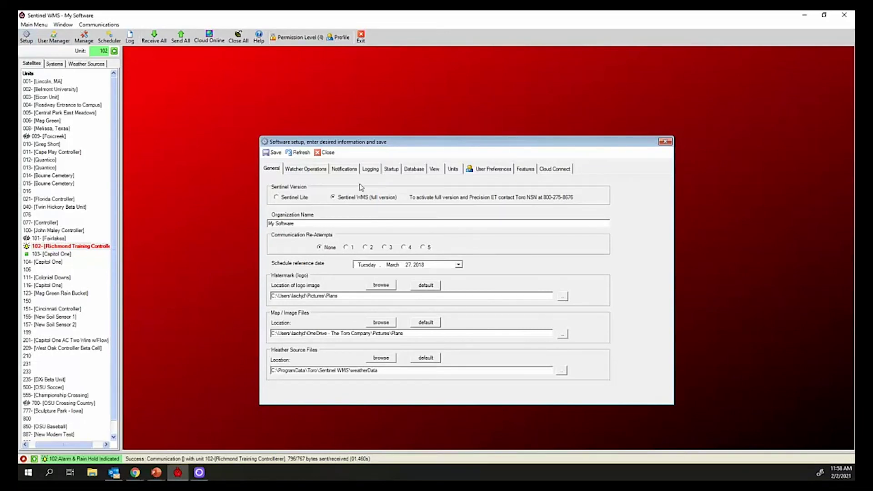
click(418, 171)
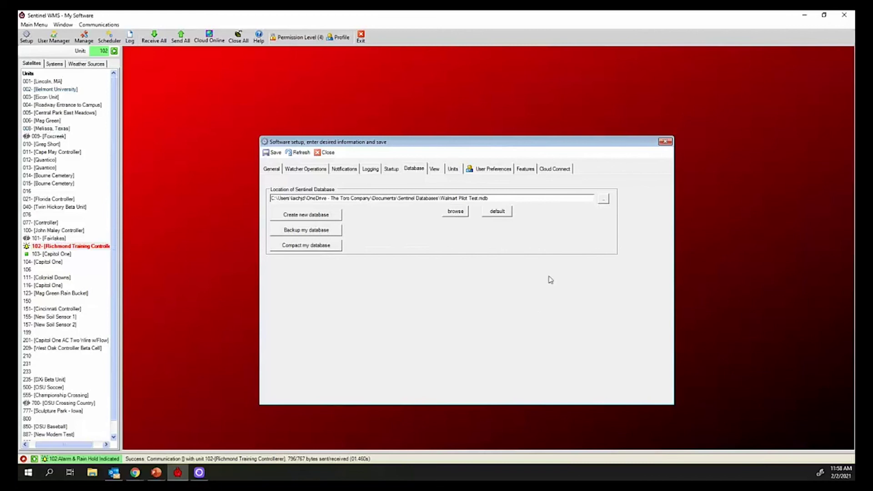
click(461, 214)
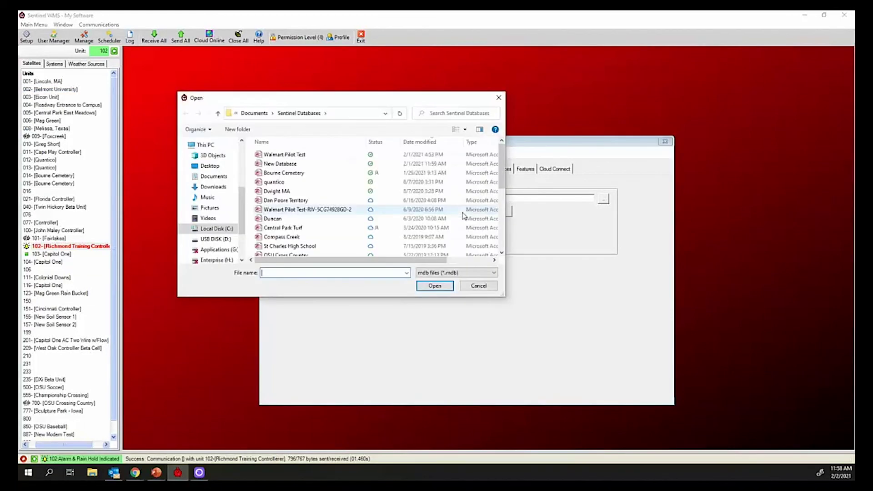
drag(384, 98, 470, 119)
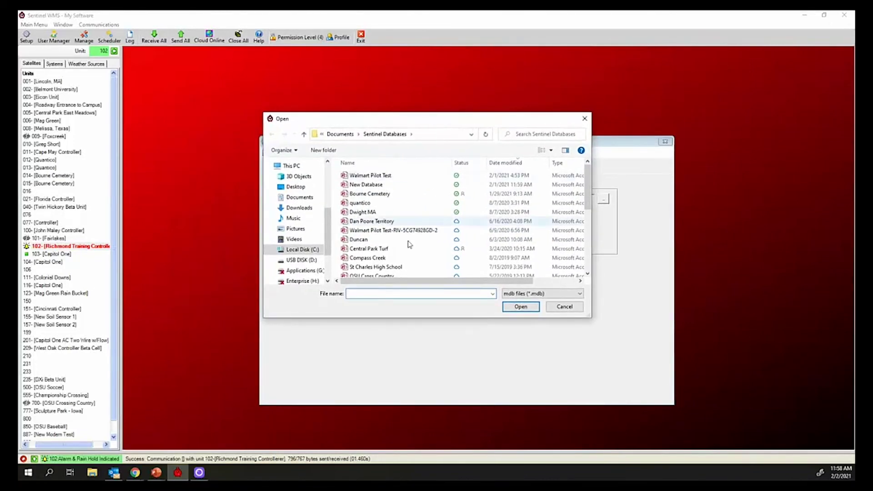
click(367, 186)
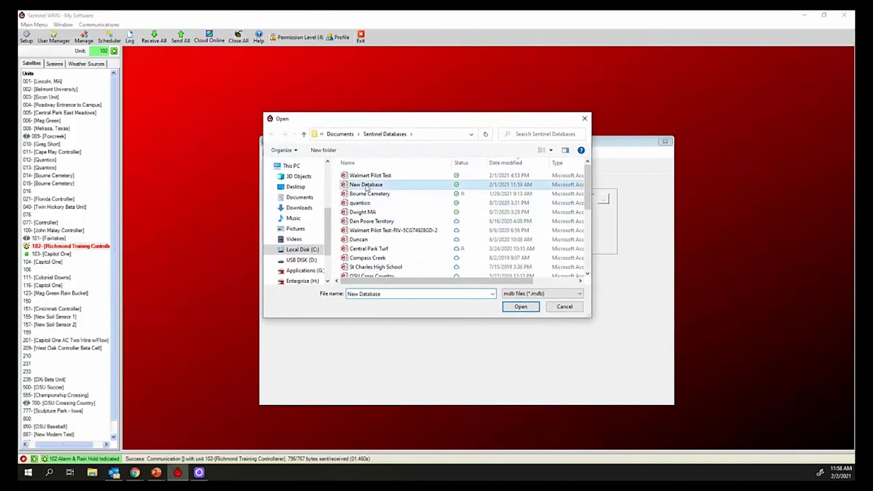
click(521, 307)
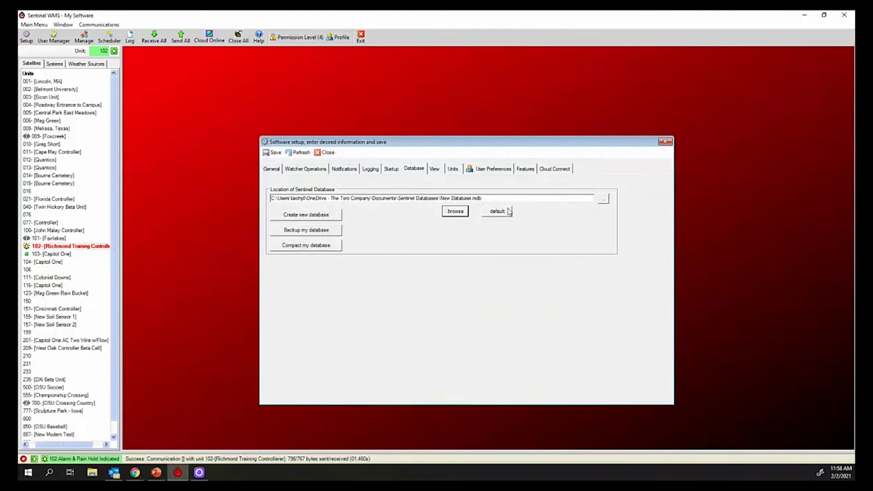
click(274, 153)
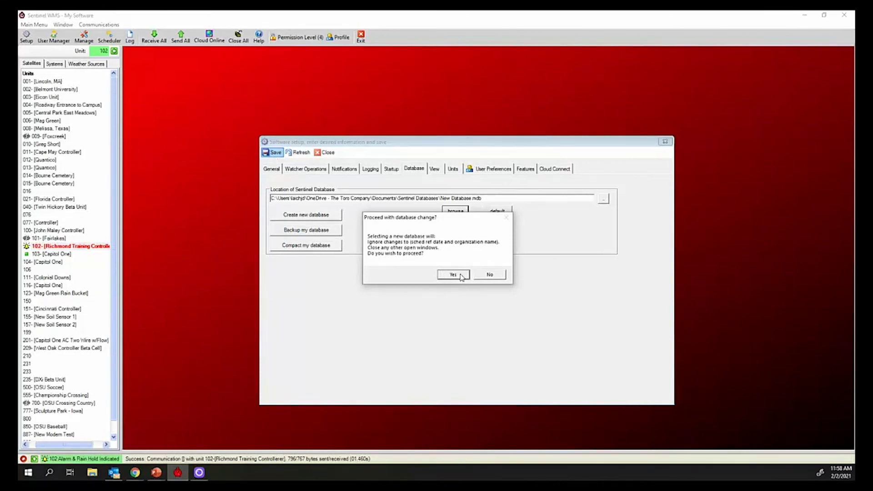
click(461, 276)
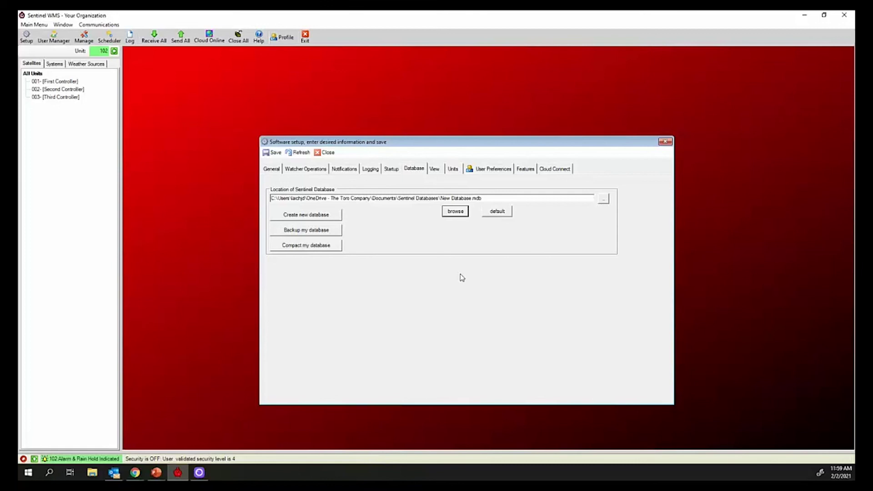
Step: Open the folder containing the current database and duplicate the New Database file within it
click(604, 201)
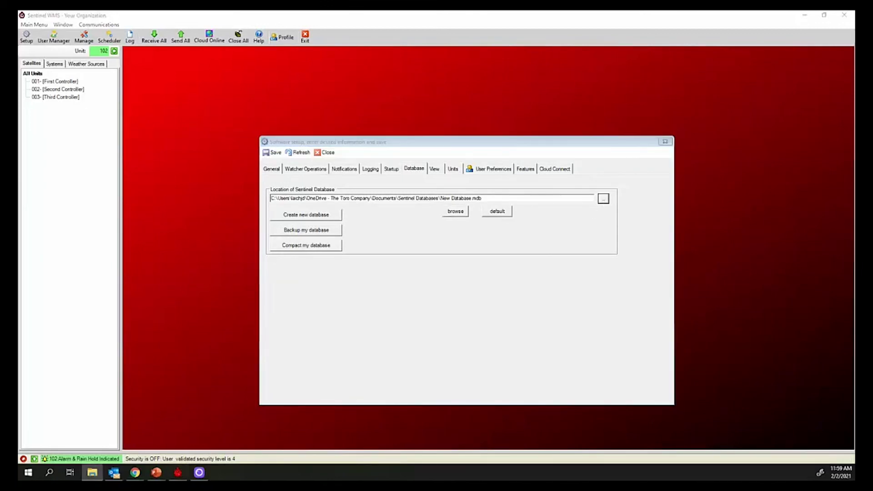
drag(20, 114, 482, 152)
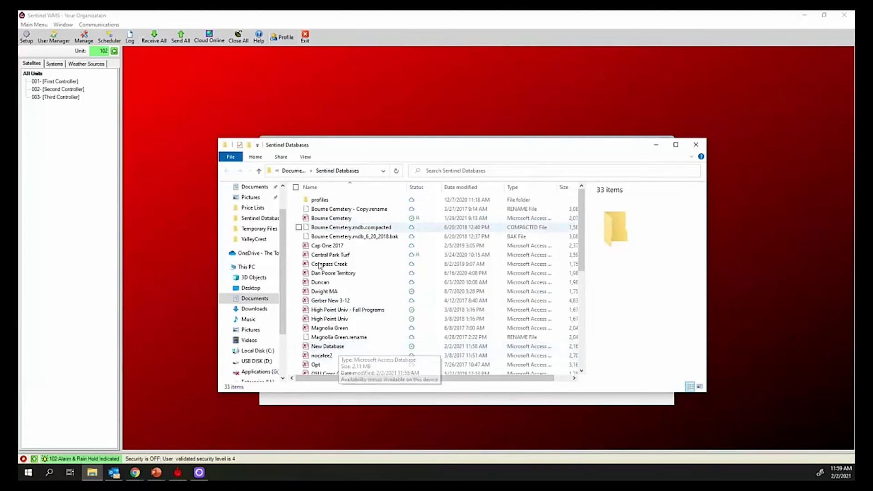
right_click(335, 348)
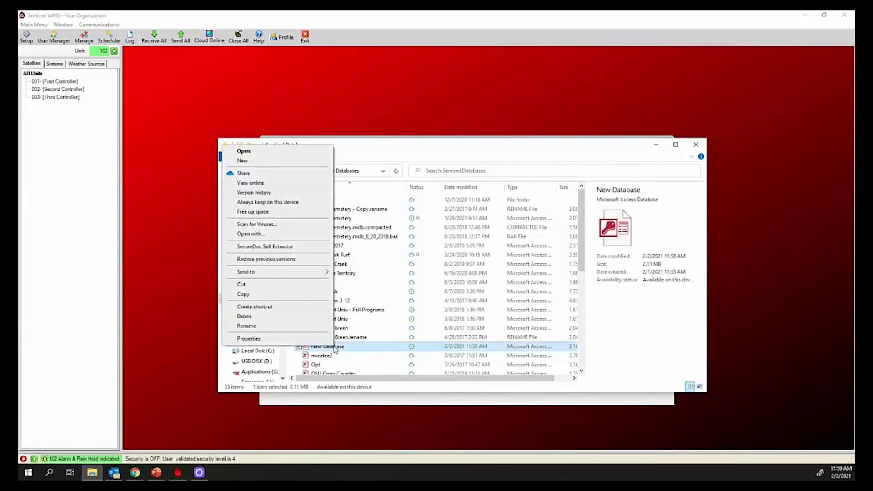
click(243, 295)
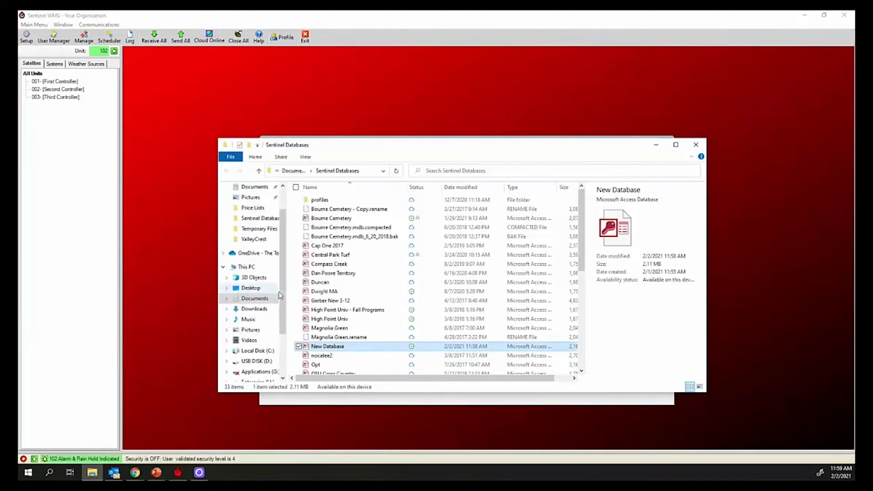
right_click(393, 365)
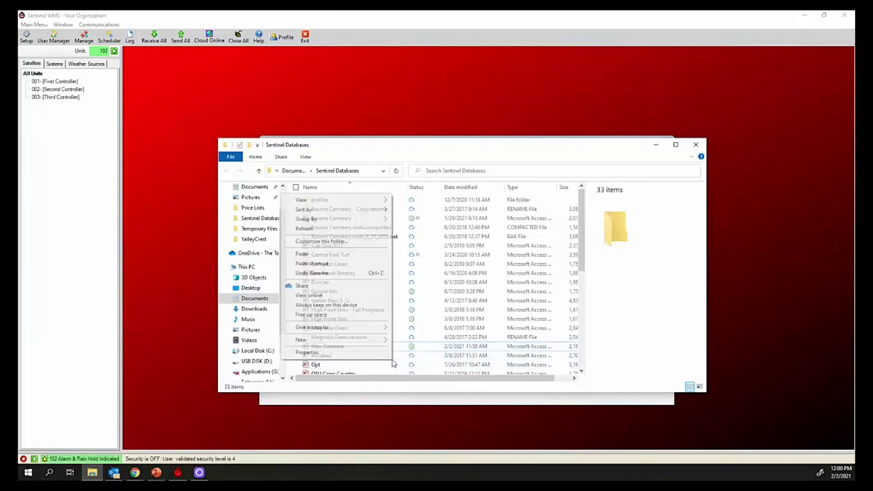
click(321, 257)
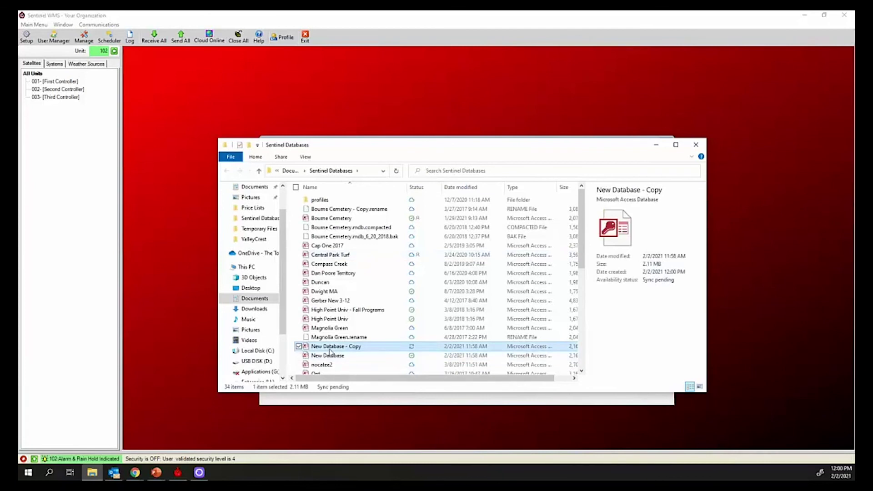
Step: Rename the duplicated database file as "New Database - Spring Season" and close the folder window
right_click(362, 350)
click(299, 328)
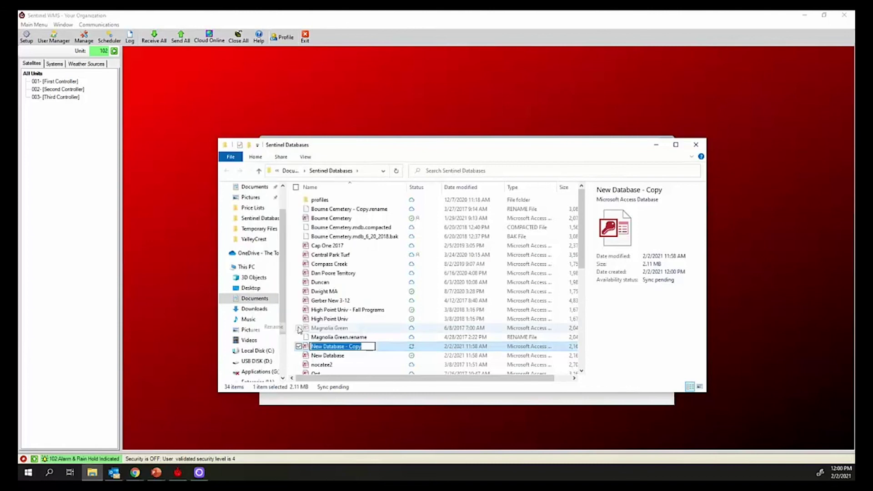
click(369, 347)
key(BackSpace)
key(BackSpace)
key(BackSpace)
key(BackSpace)
text(Spring Season)
key(Return)
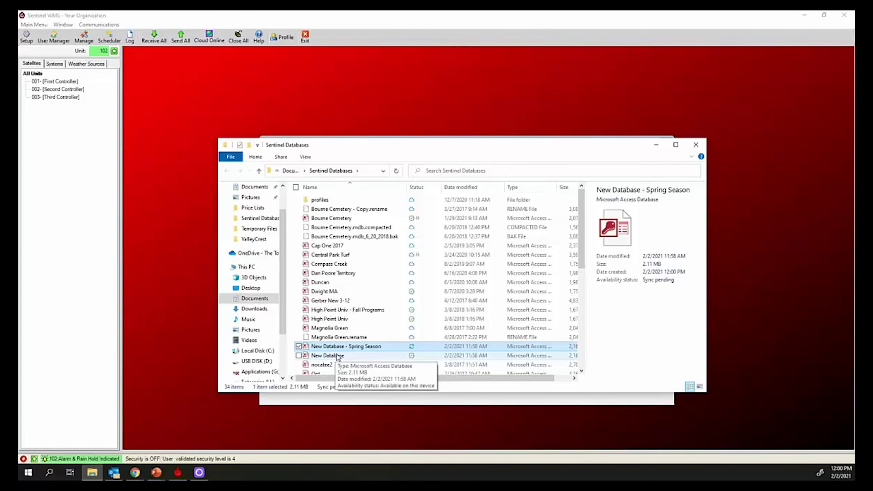
click(697, 150)
Step: Switch the Sentinel database location to "New Database - Spring Season.mdb", save it, and accept the database change
click(461, 213)
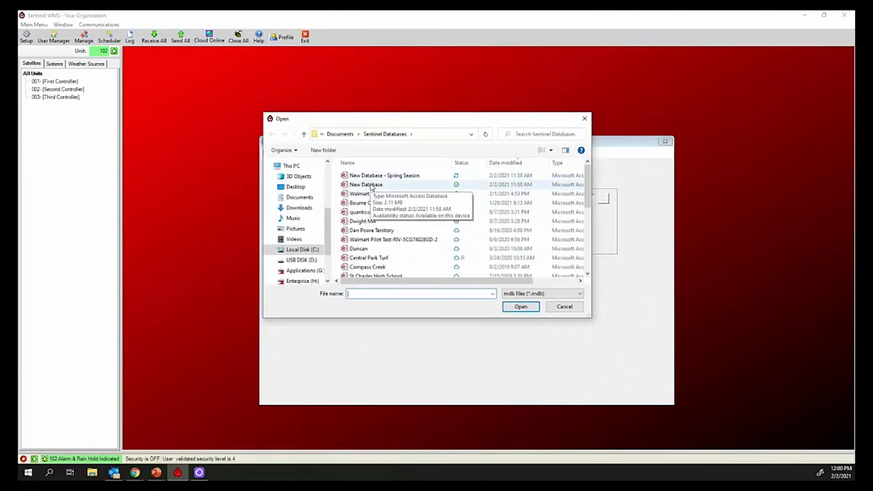
click(373, 175)
click(521, 306)
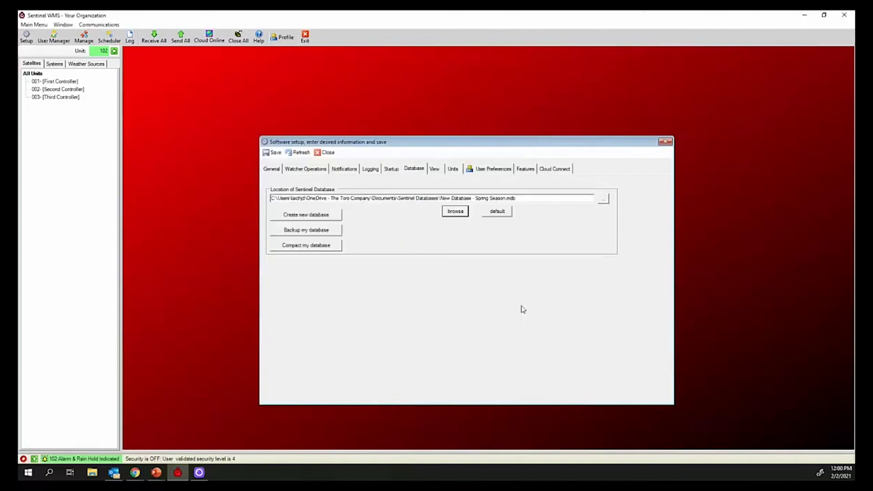
click(275, 153)
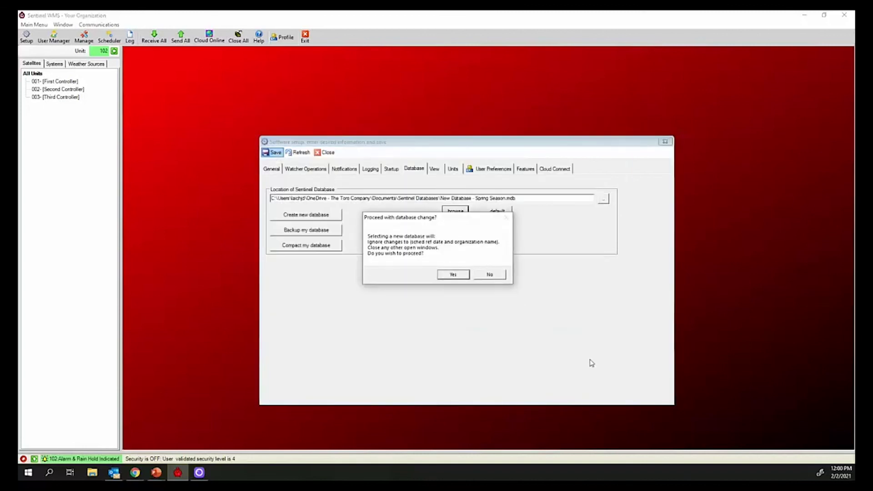
click(451, 275)
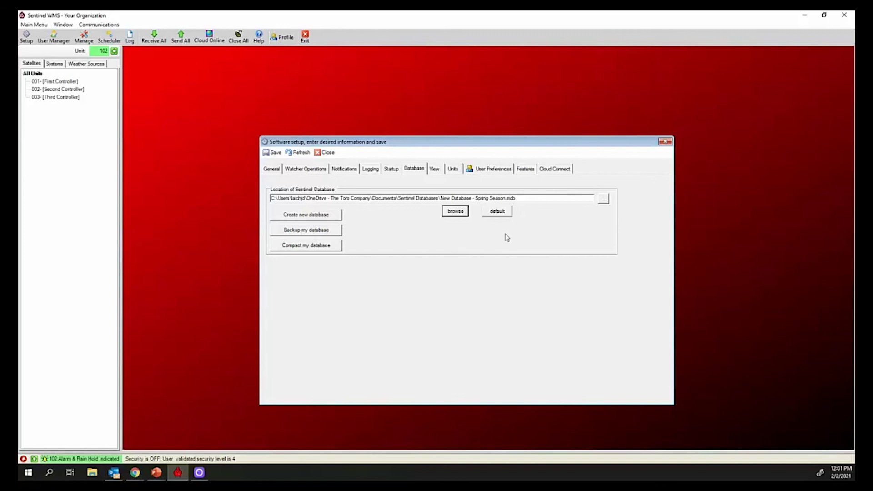
Step: Open the database folder and examine the copy and send-to options for the Bourne Cemetery file
click(604, 201)
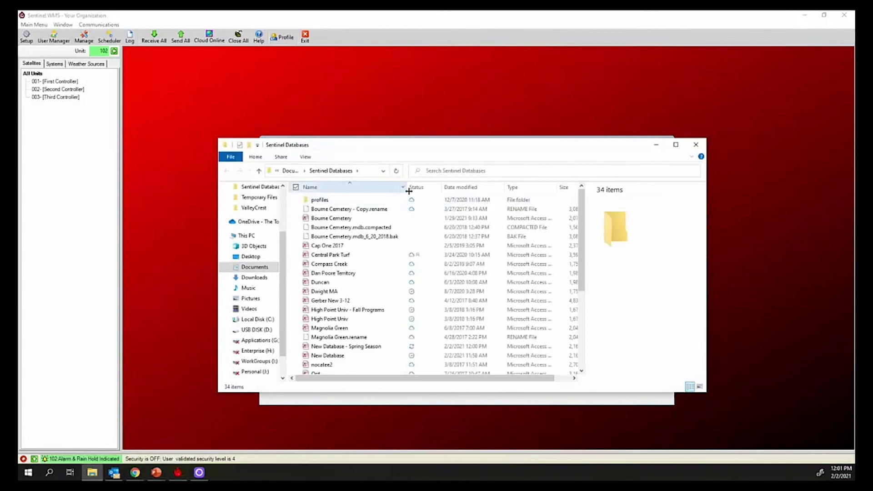
right_click(336, 220)
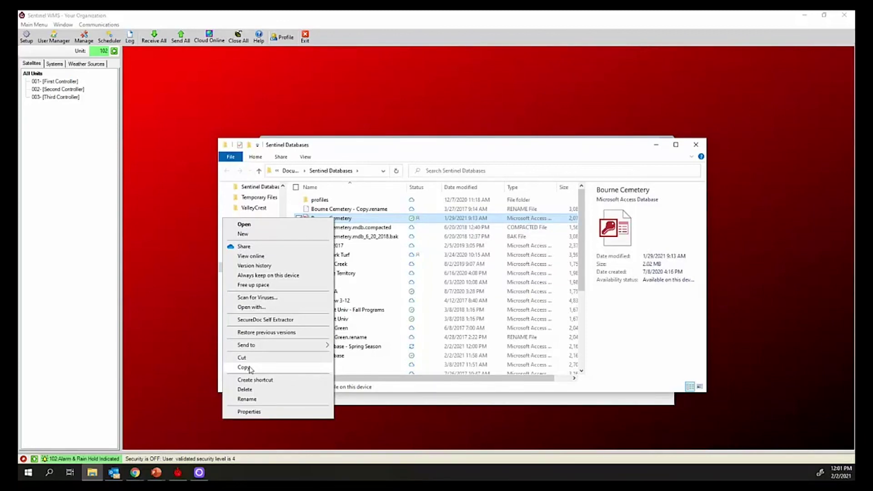
mouse_move(321, 349)
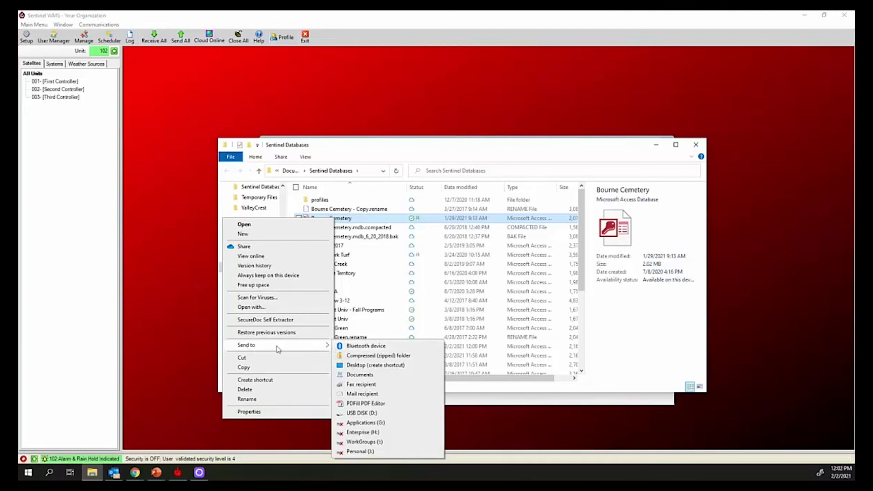
click(173, 346)
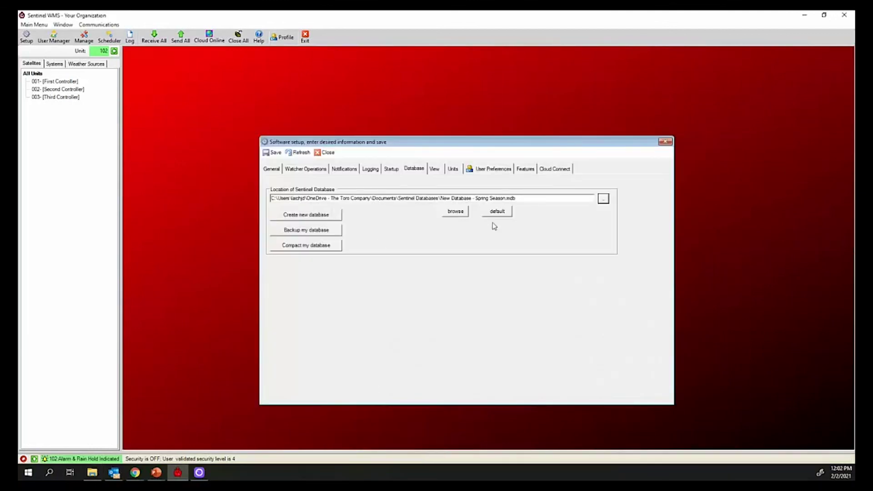
Step: Send the Bourne Cemetery database file to USB DISK (D:), and close the database folder and the software setup
click(605, 201)
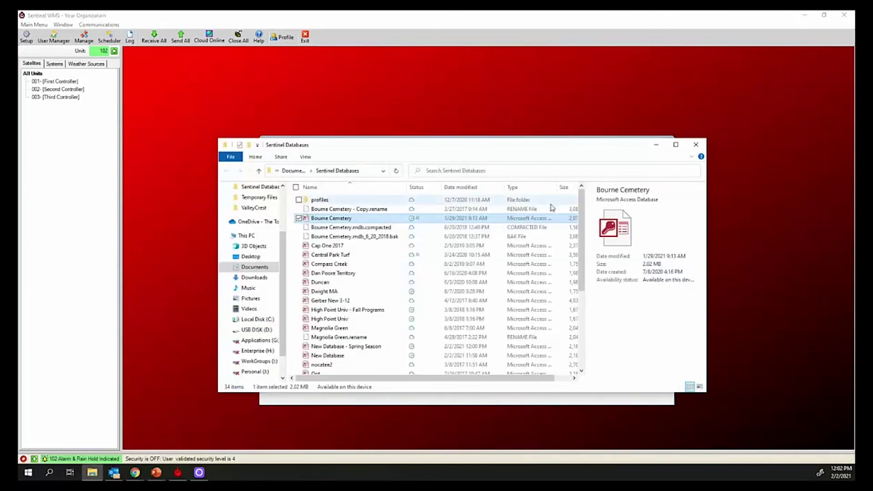
right_click(340, 221)
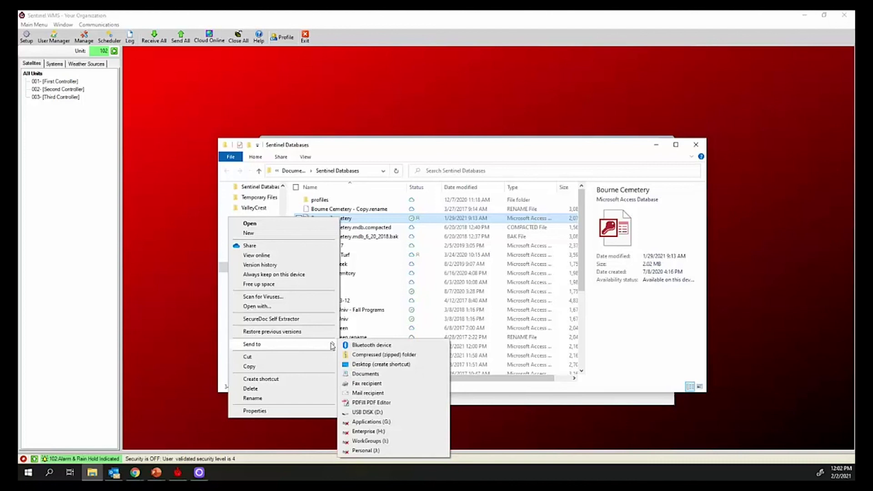
click(376, 414)
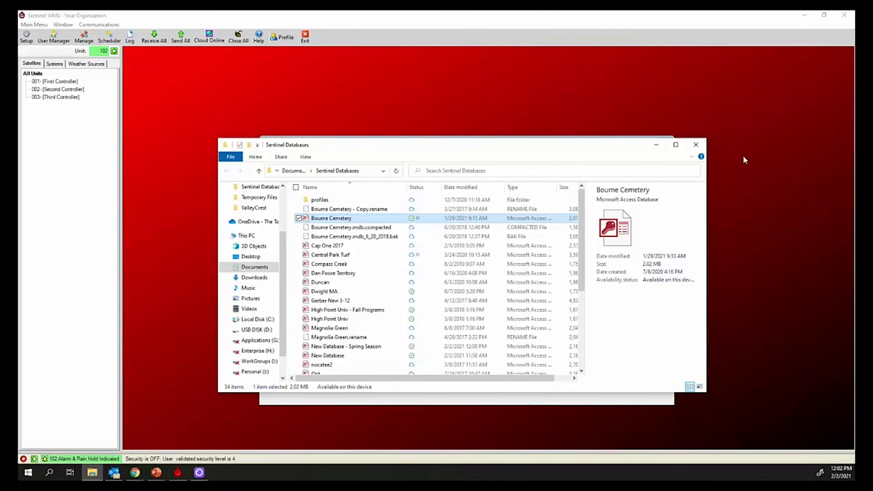
click(696, 145)
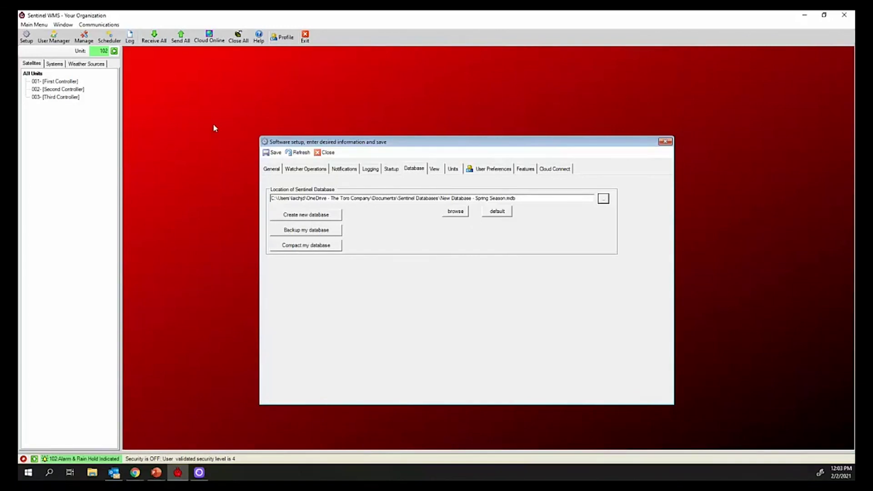
click(664, 142)
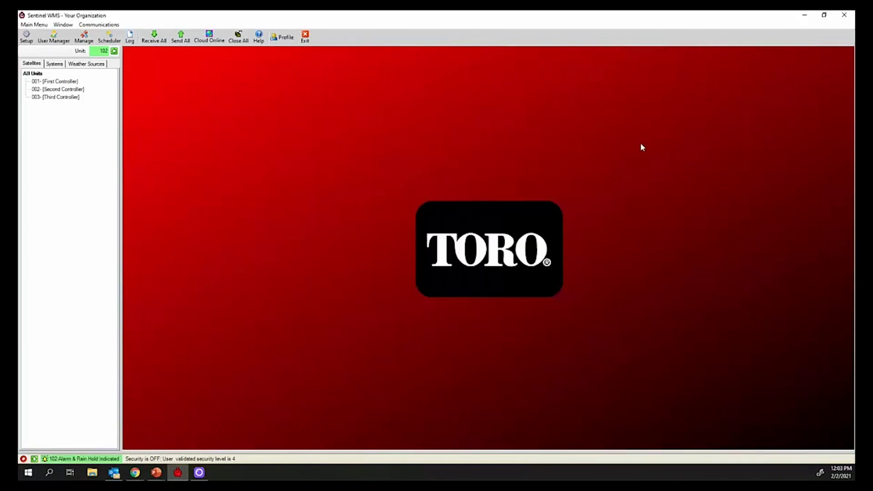
Step: Open the systems and units manager and remove all controllers from the North Area and Test Training All Controllers systems
click(85, 42)
drag(343, 57, 446, 88)
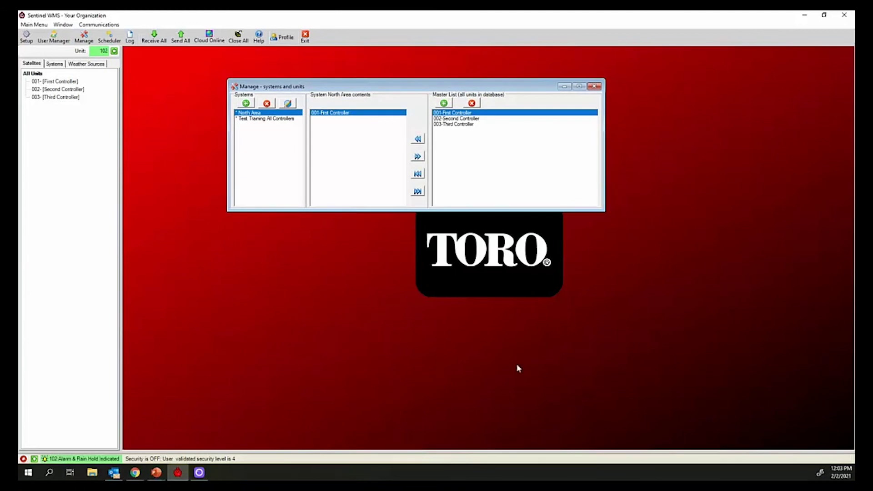
drag(370, 88, 367, 100)
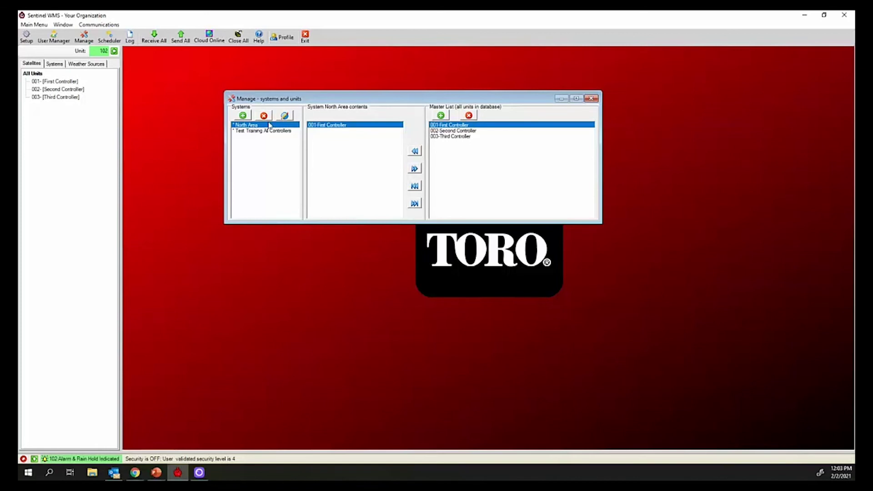
click(414, 169)
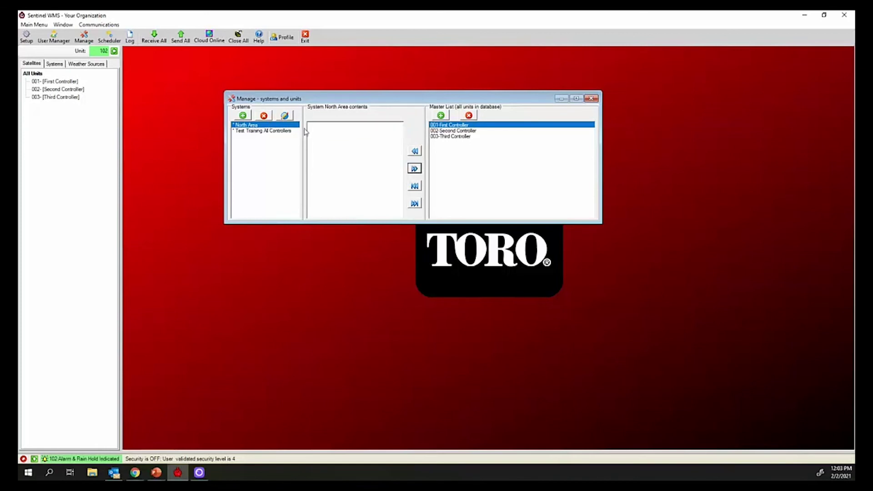
click(269, 132)
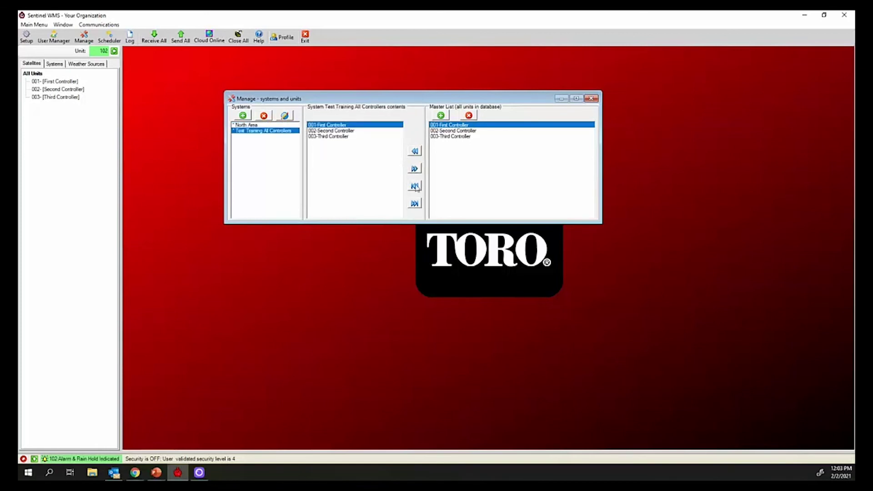
click(414, 204)
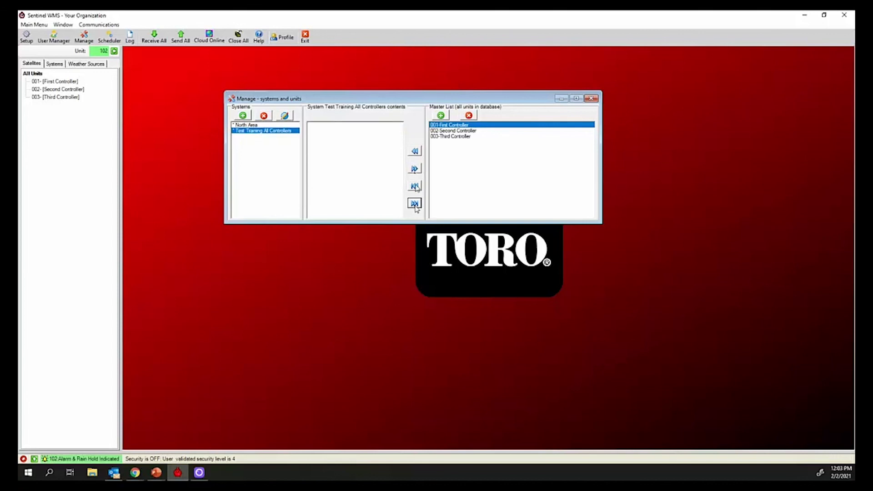
Step: Delete the North Area and Test Training All Controllers systems from the database
click(257, 125)
click(266, 119)
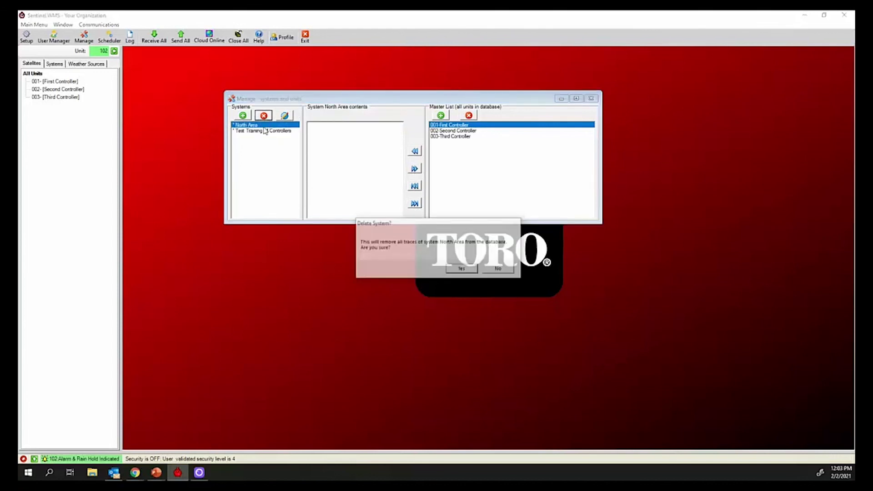
click(461, 268)
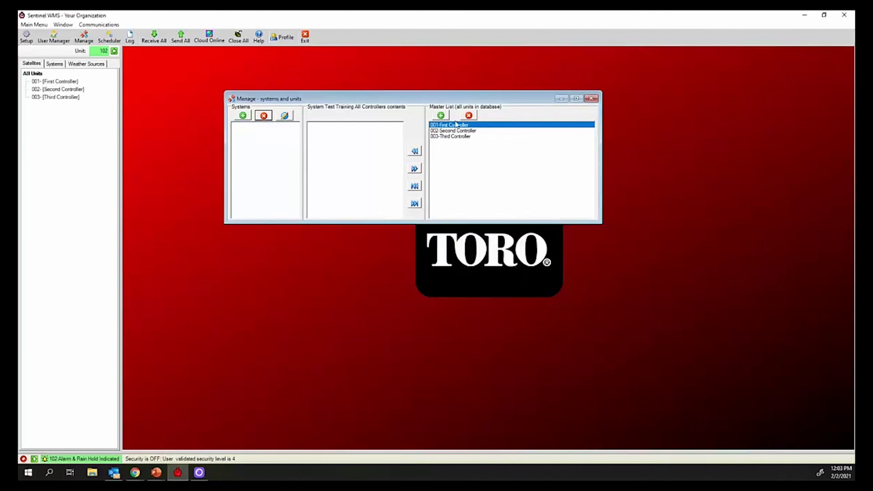
Step: Delete the First, Second and Third Controller units (001, 002 and 003) from the master list
click(469, 117)
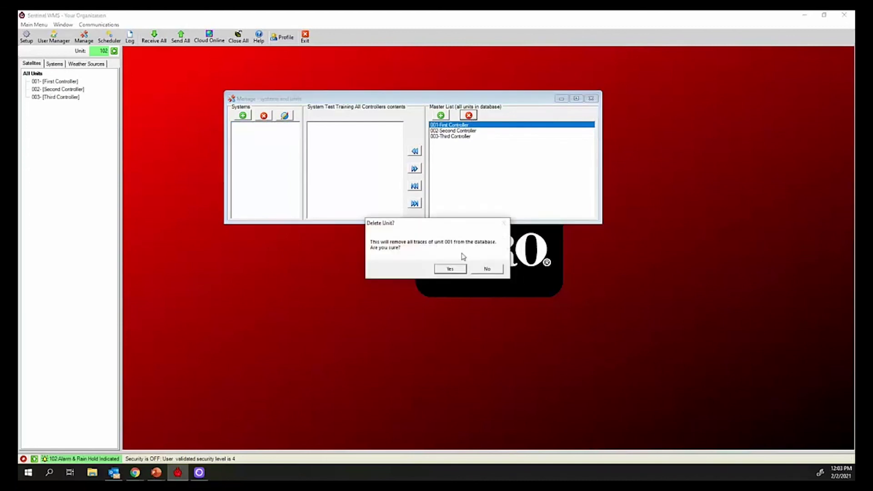
click(450, 269)
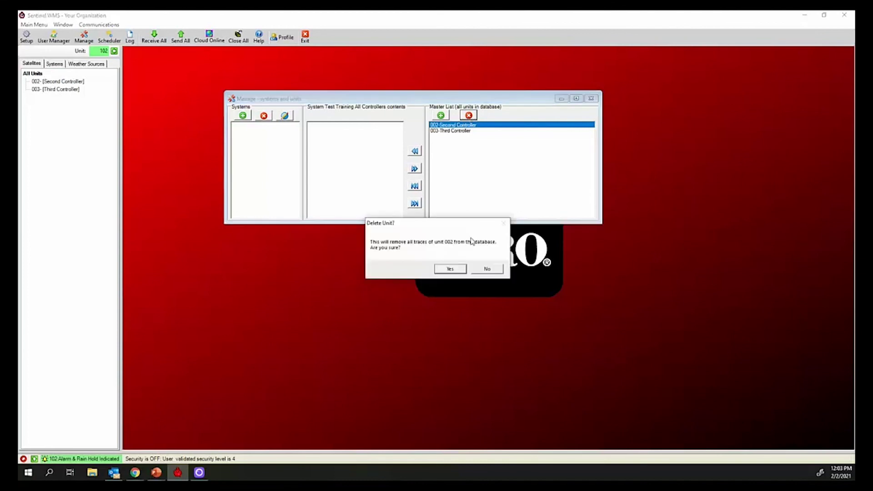
click(457, 268)
click(468, 115)
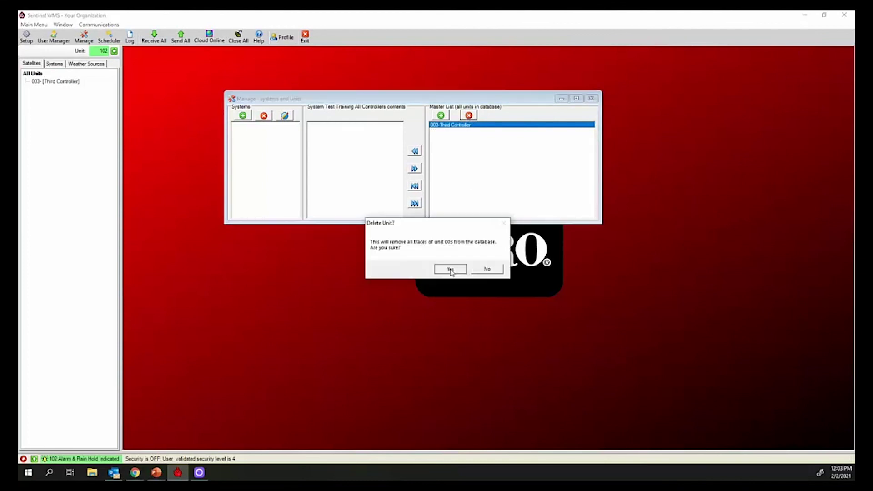
click(452, 269)
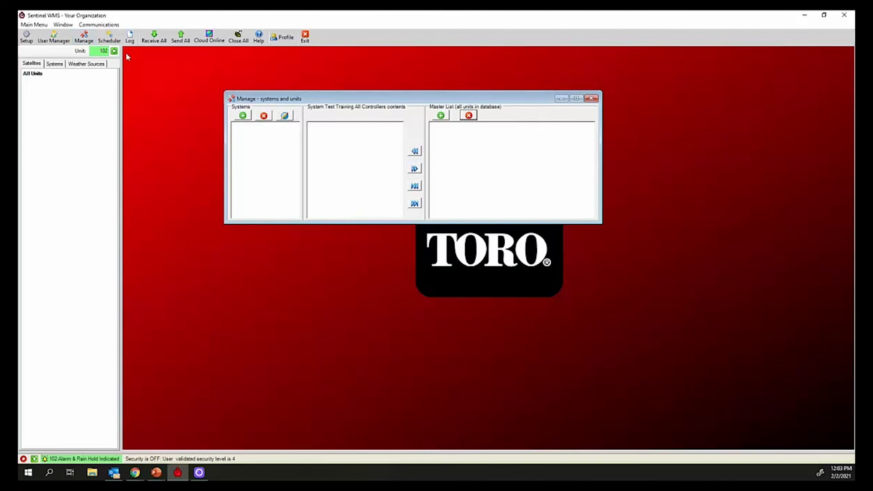
Step: Add a new system named "All Campus Controllers"
drag(488, 97, 503, 130)
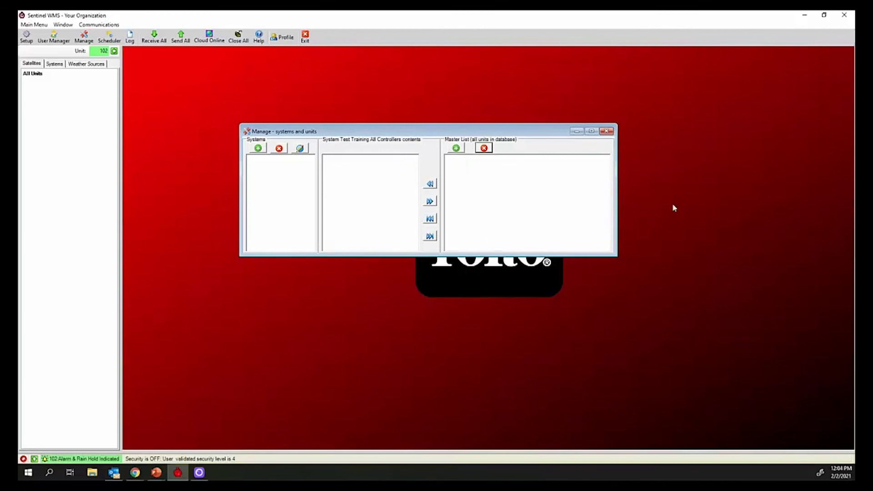
click(260, 151)
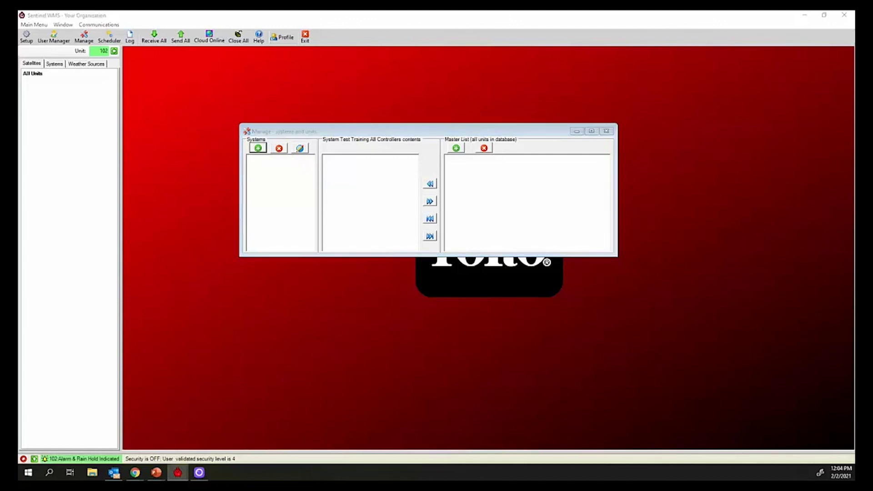
drag(292, 88, 347, 282)
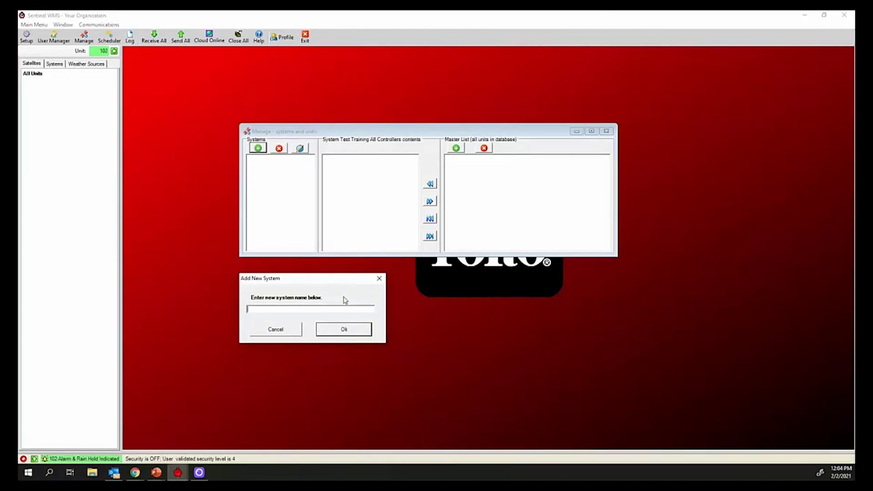
text(All Campus Controllers)
click(355, 332)
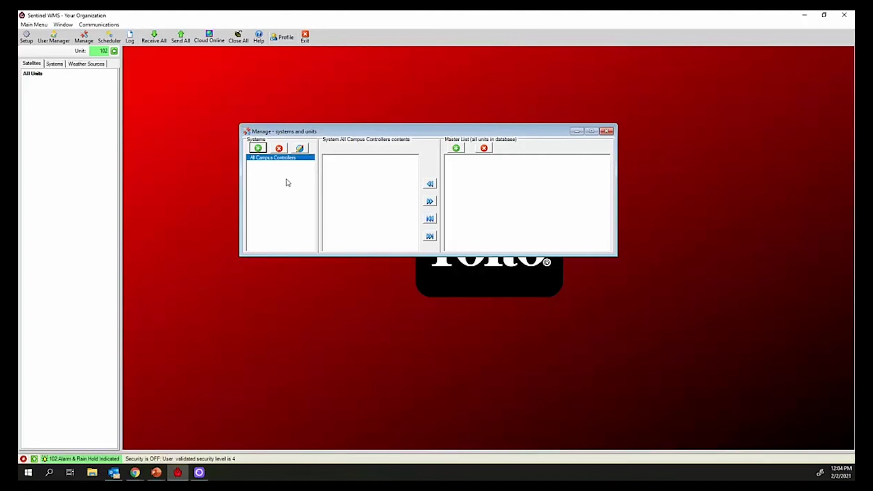
Step: Add a second system named "Sports Fields" and select it in the systems list
click(257, 149)
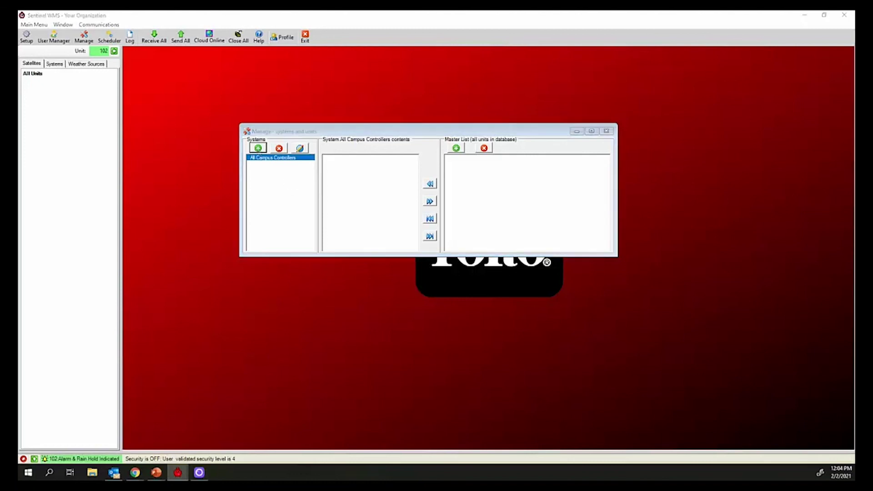
drag(196, 83, 341, 233)
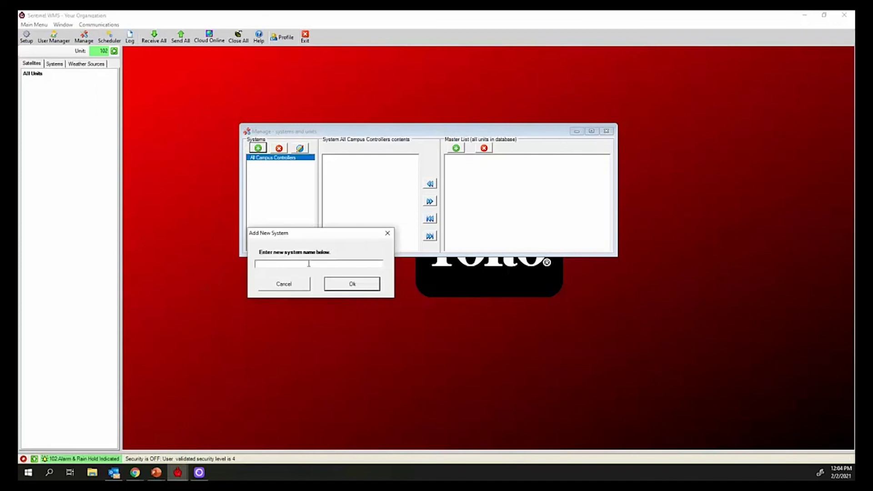
text(Sports Fields)
click(344, 291)
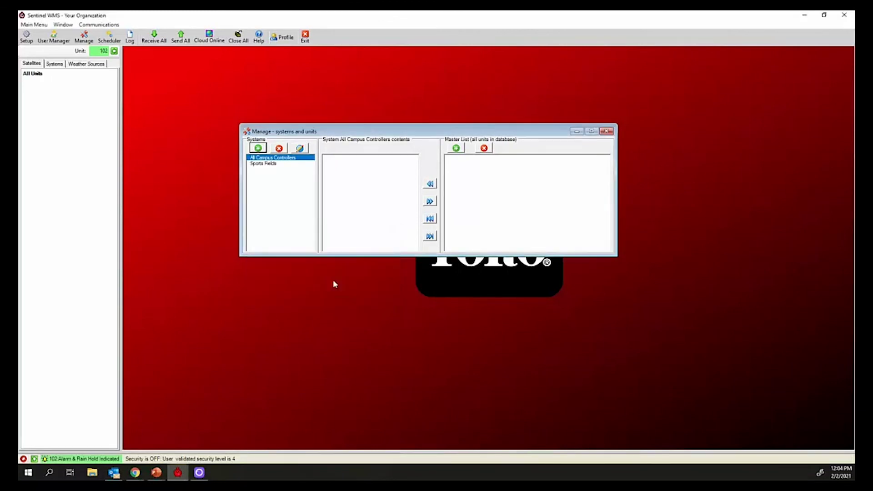
click(270, 164)
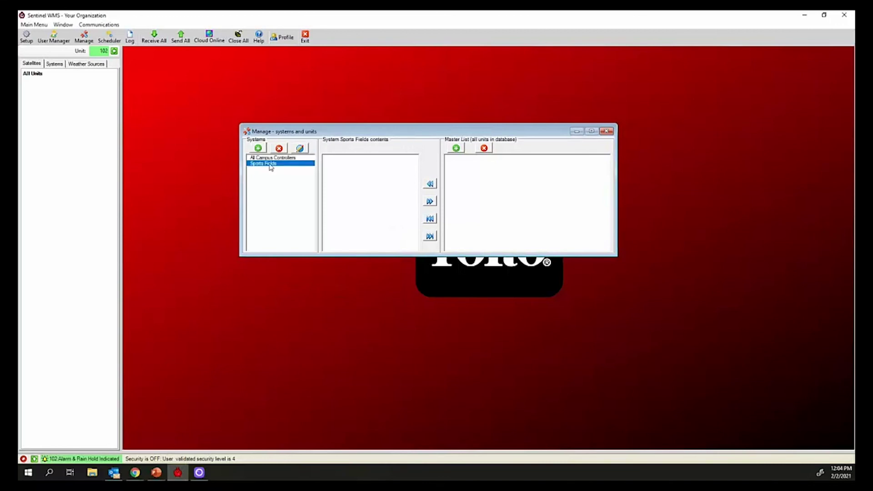
Step: Add a new unit with code 001 to the master list, without entering a description
click(456, 148)
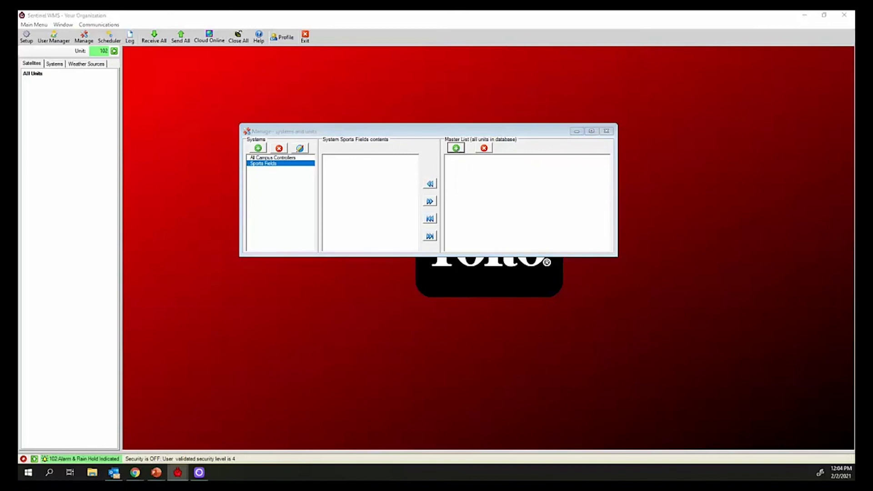
drag(374, 117, 448, 226)
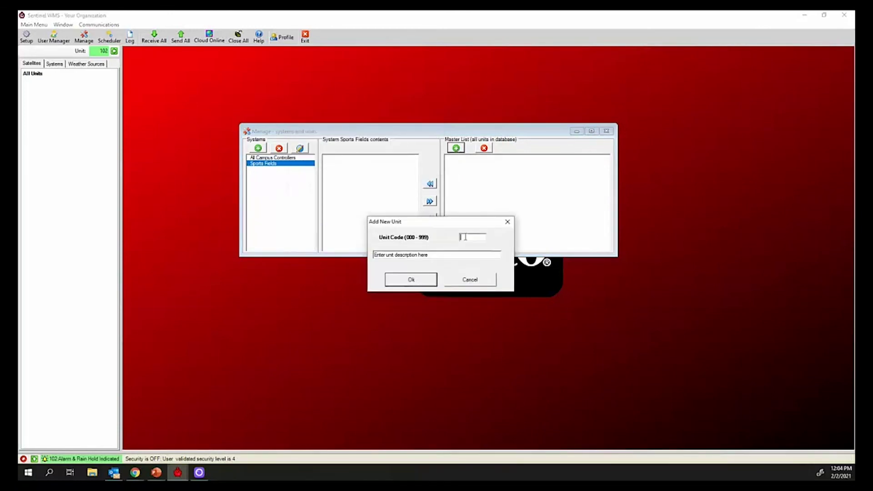
text(001)
click(410, 279)
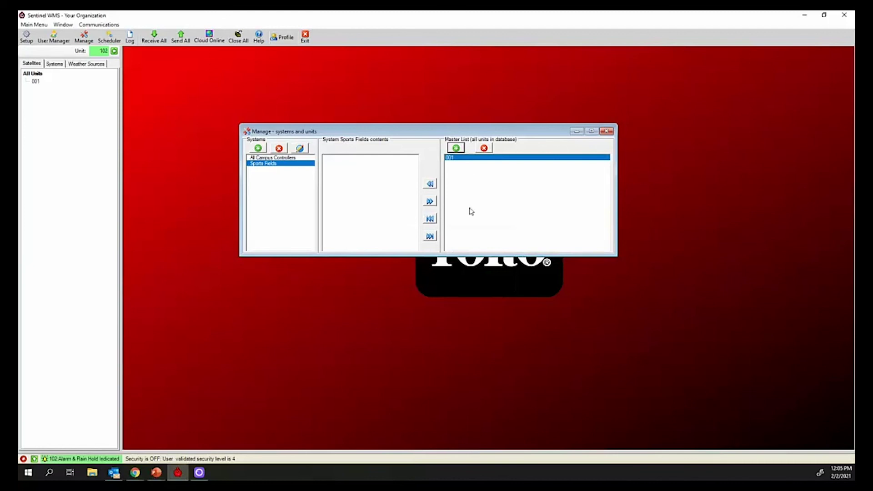
Step: Add two more units with codes 002 and 003 to the master list
click(456, 148)
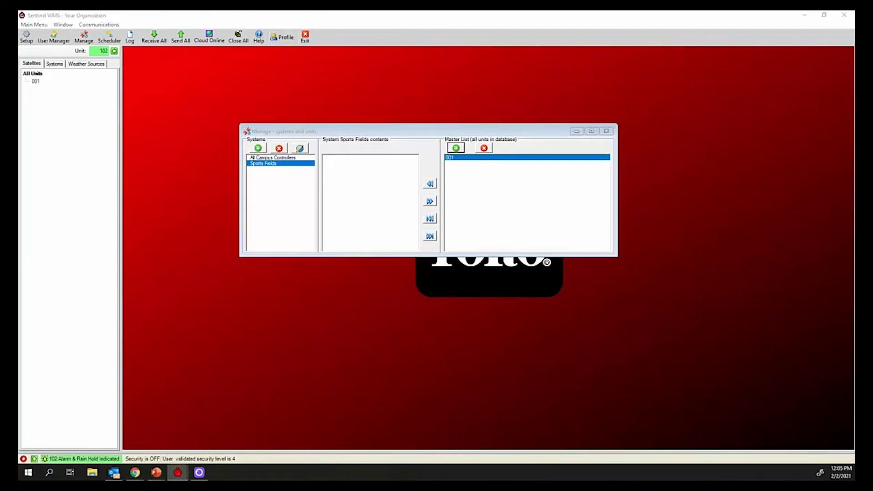
drag(584, 165, 517, 251)
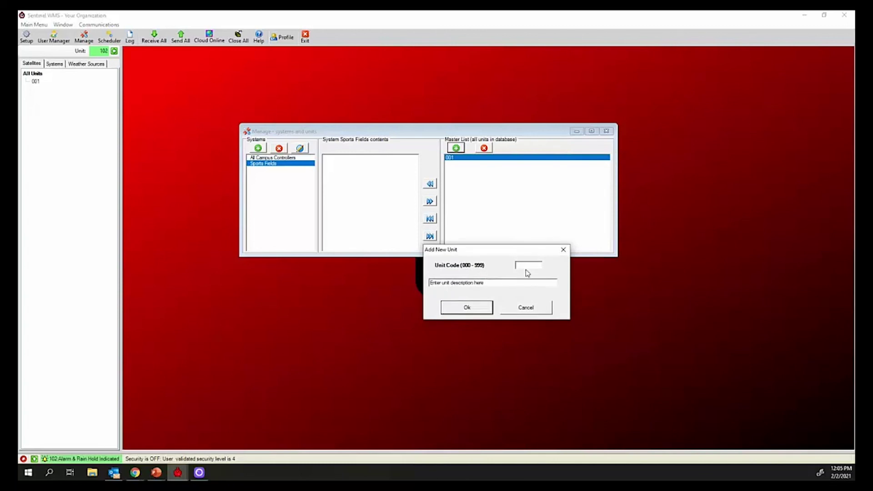
text(002)
click(479, 308)
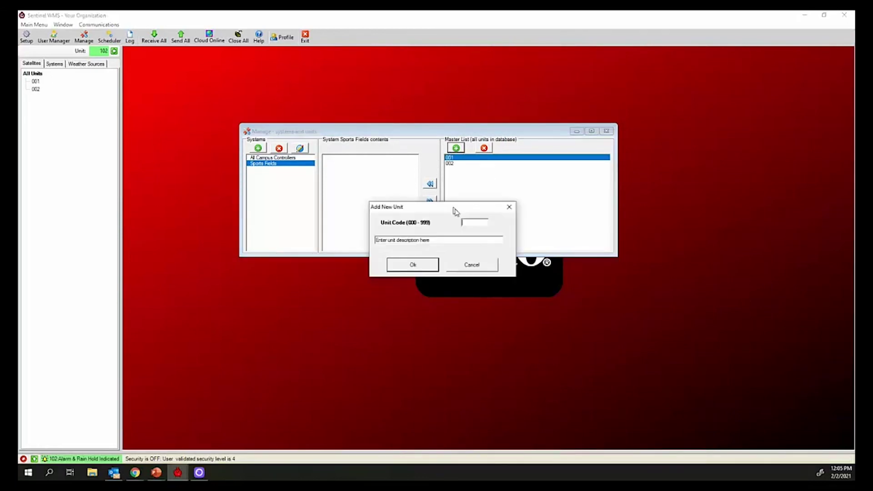
text(003)
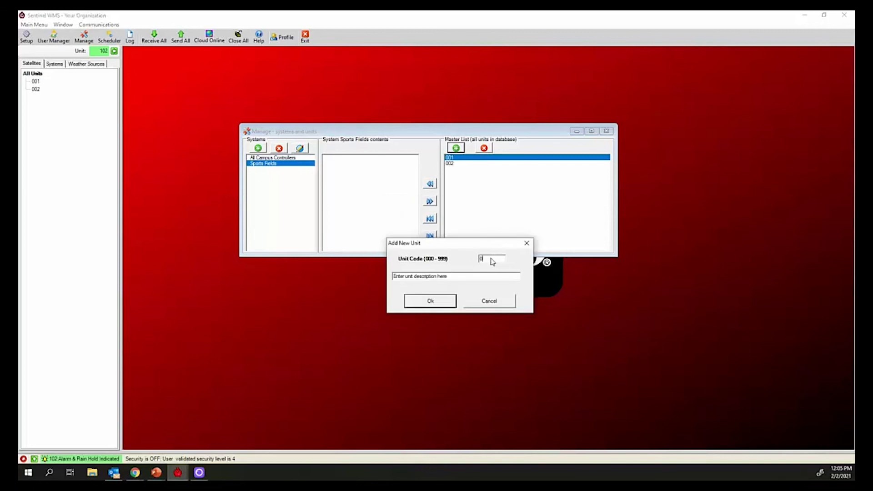
click(442, 298)
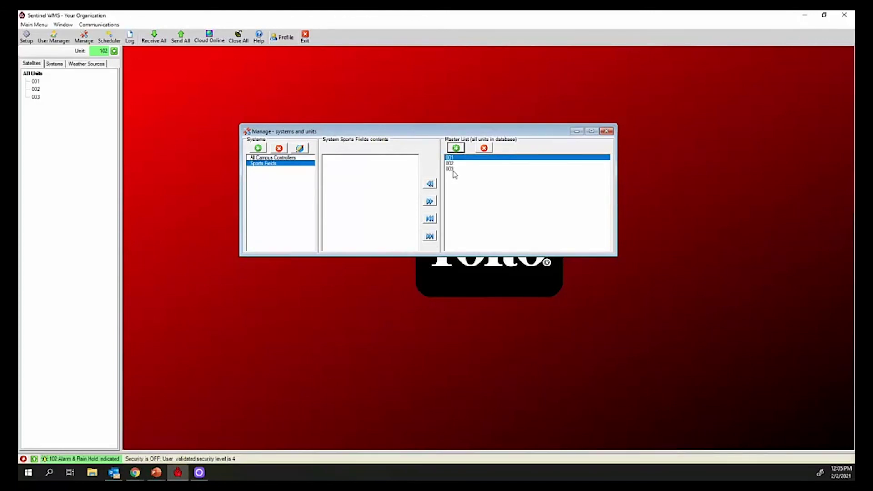
Step: Select unit 003 and the All Campus Controllers system, and view the main window's list of systems
click(452, 169)
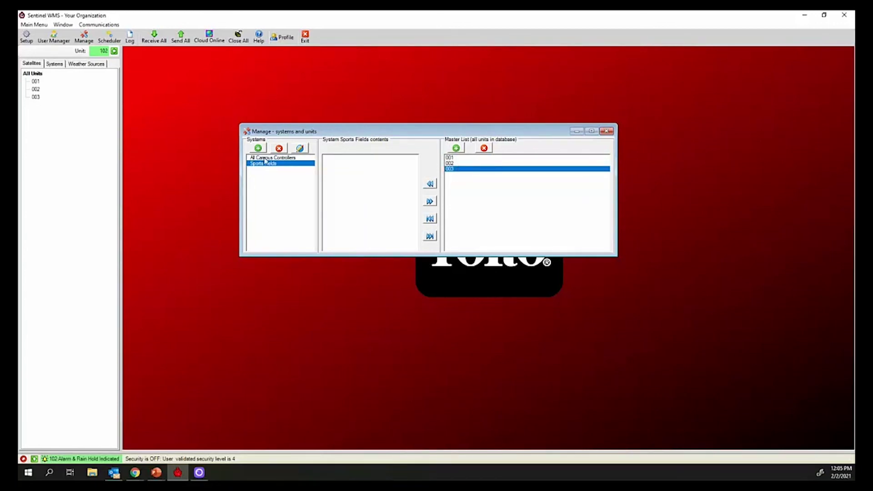
click(274, 157)
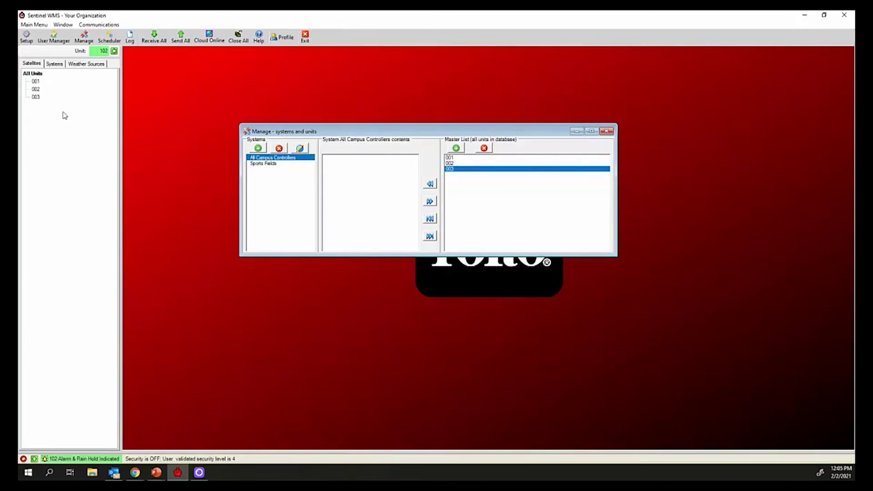
click(55, 64)
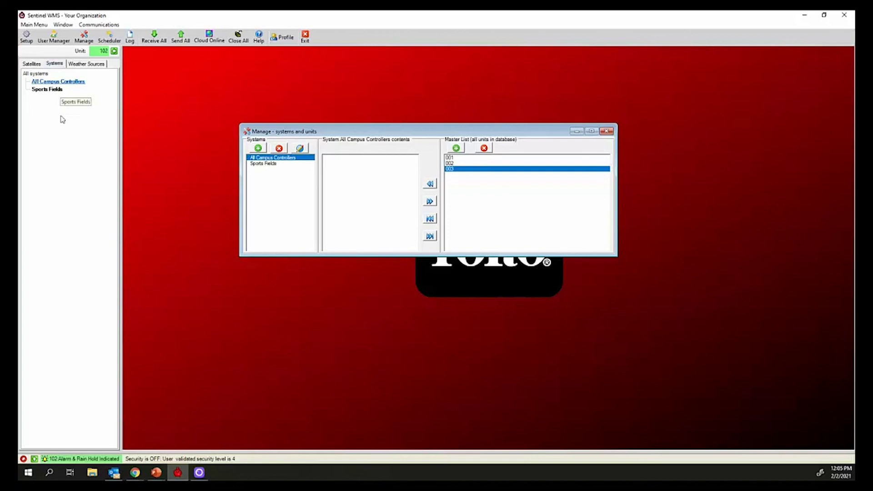
Step: Expand the All Campus Controllers system, view its Time & Day synchronization window, and close that window
double_click(57, 83)
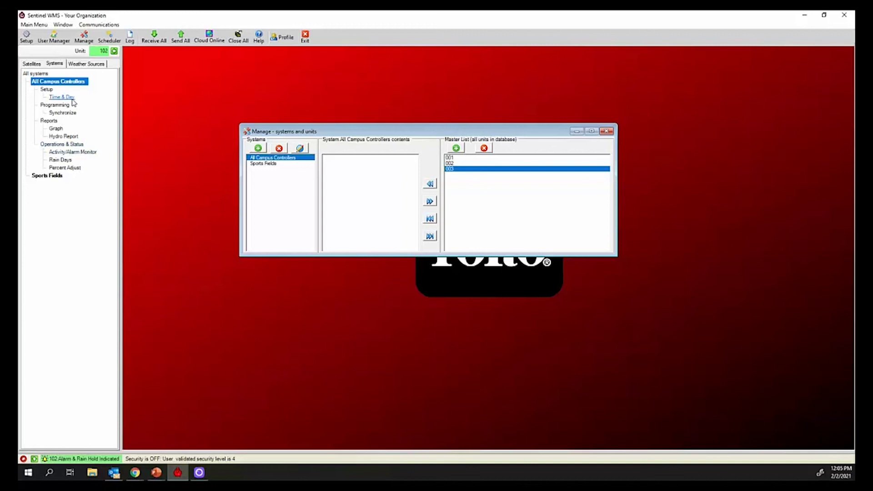
click(71, 98)
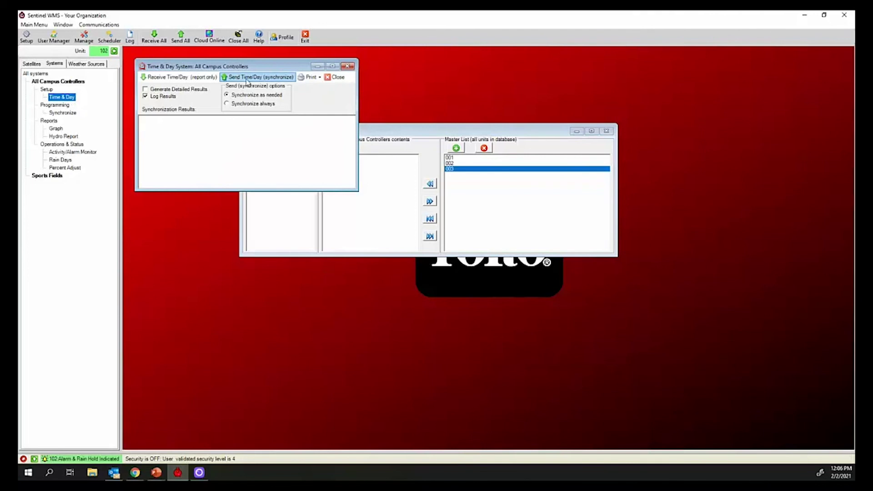
click(337, 78)
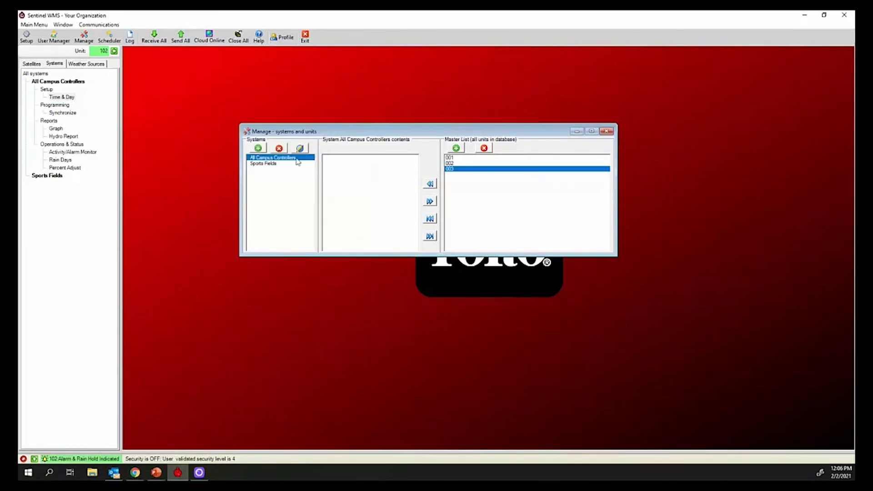
Step: Assign unit 001 and then all remaining master list units to the All Campus Controllers system
click(463, 157)
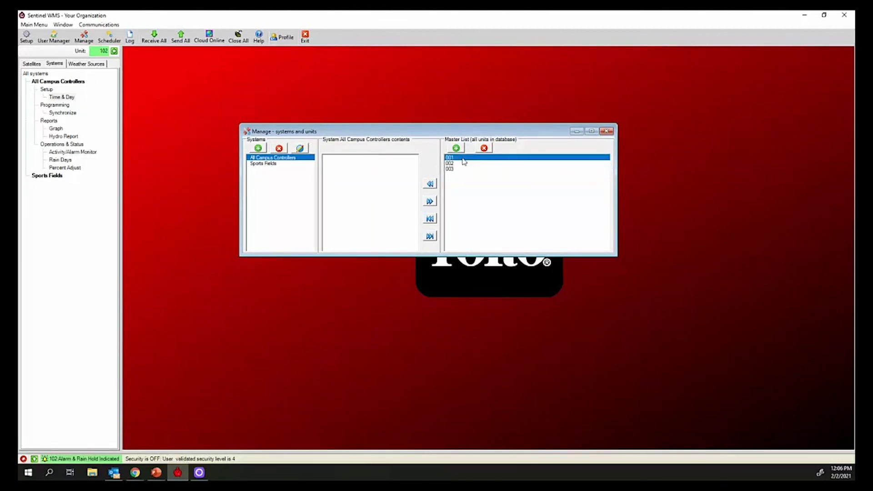
click(430, 184)
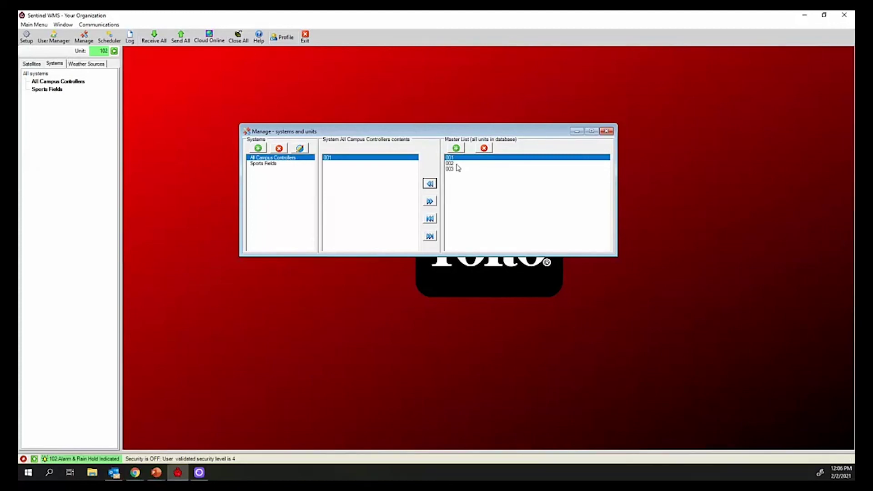
click(430, 220)
Step: Assign unit 003 to the Sports Fields system and close the systems and units manager
click(271, 164)
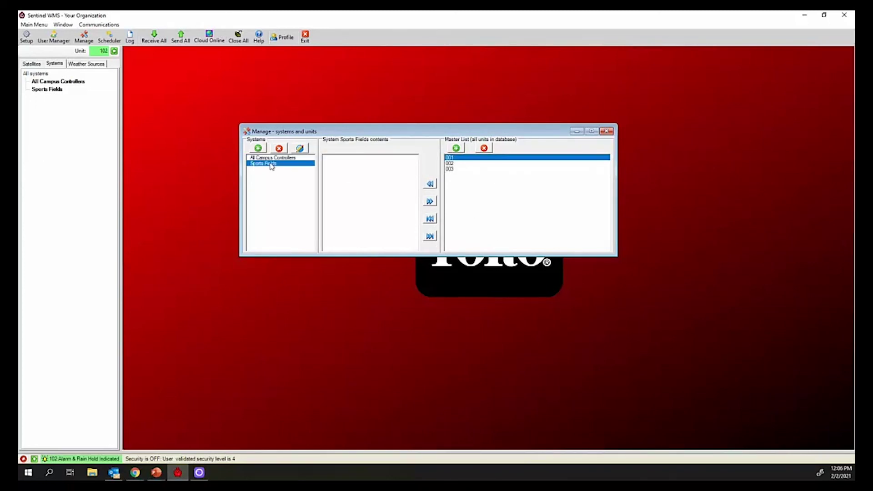
click(450, 169)
click(432, 185)
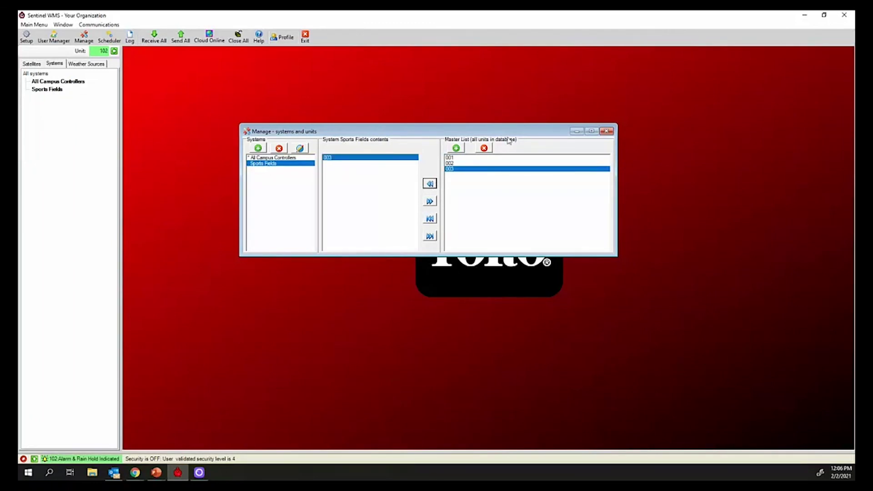
click(605, 133)
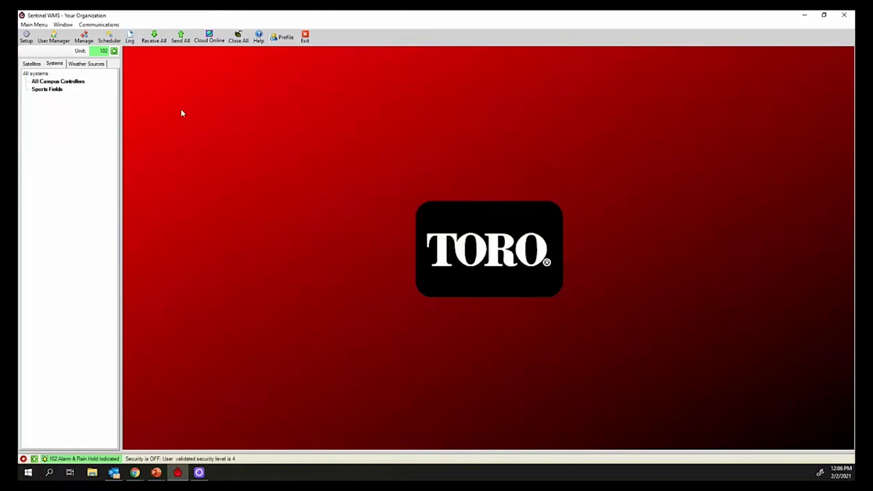
Step: View the Time & Day synchronization options for All Campus Controllers, close them, and open the same options for Sports Fields
double_click(81, 81)
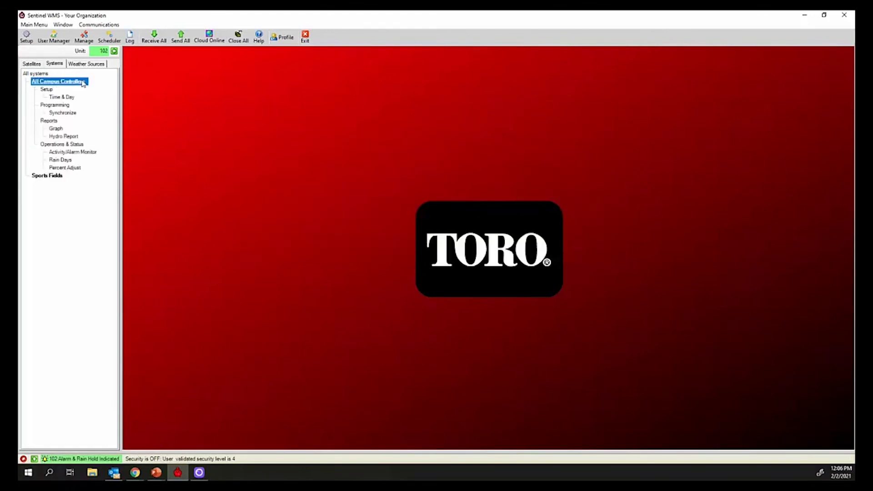
click(64, 97)
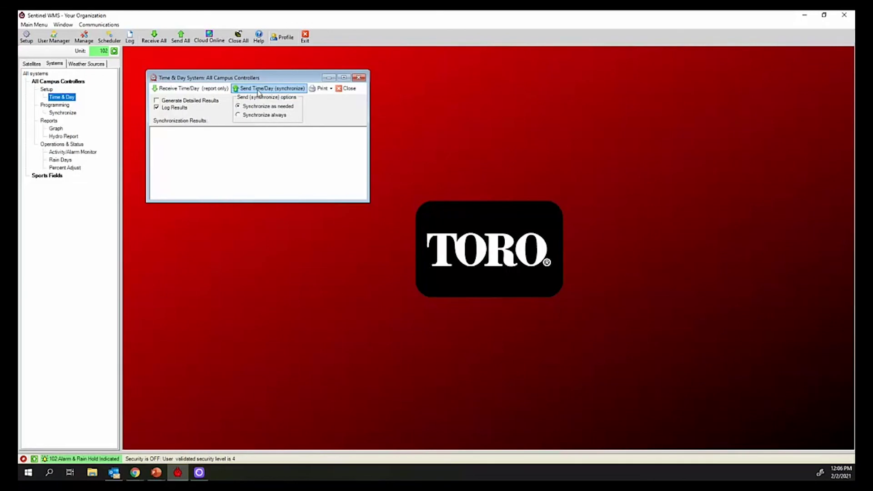
click(360, 78)
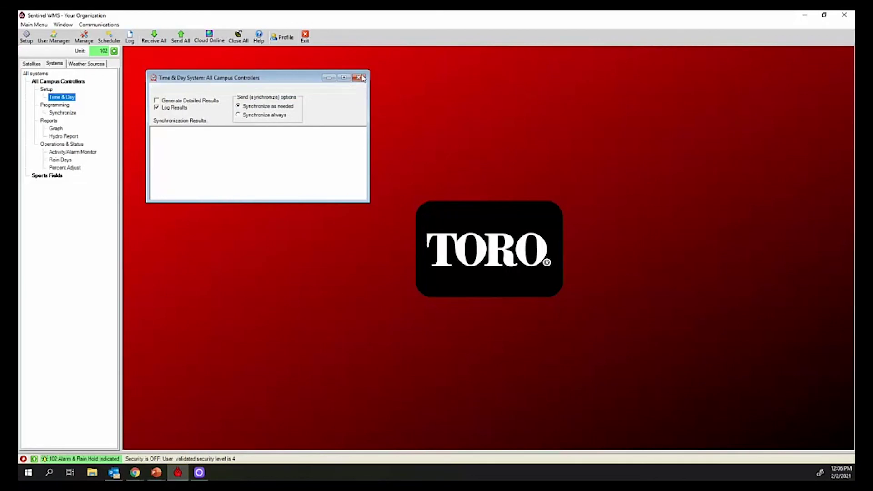
double_click(50, 175)
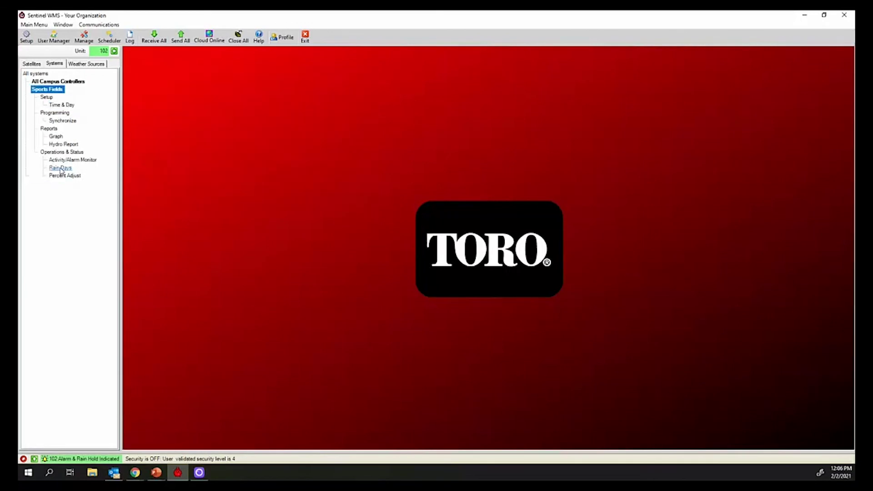
click(57, 106)
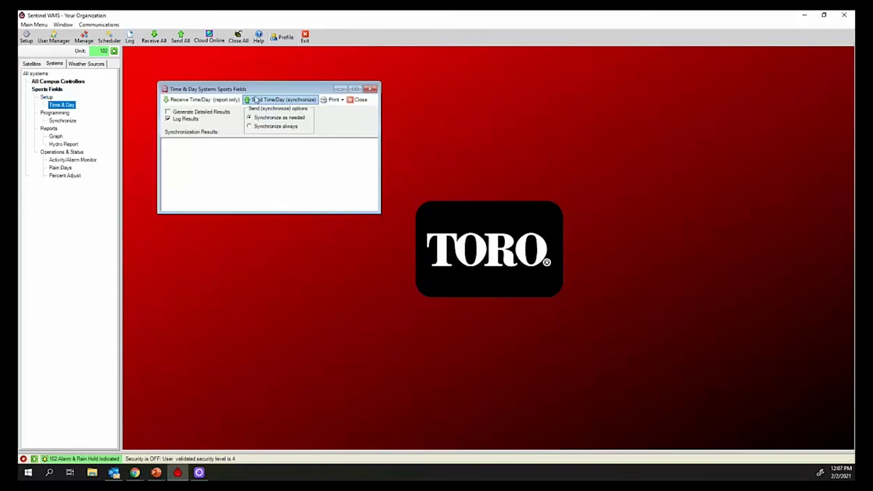